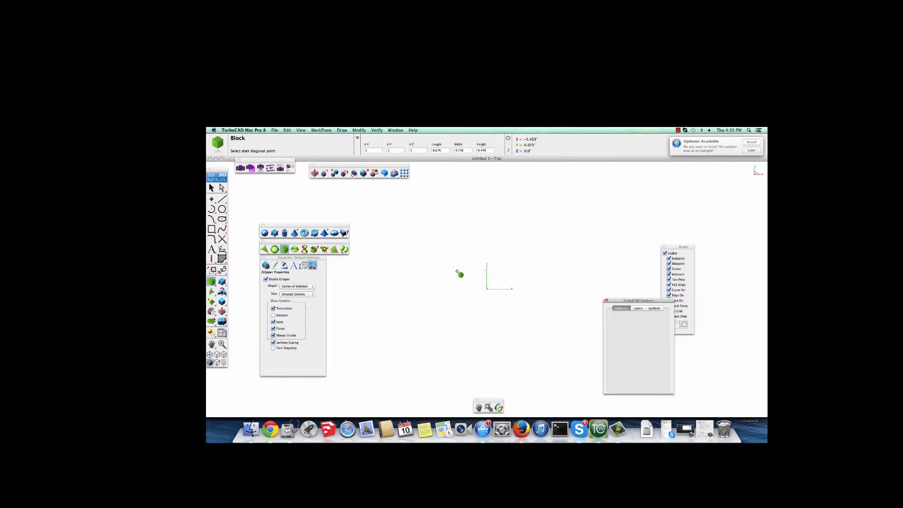
# - Draw a mesh block about 3.6 by 5.5 by 1 inches from the origin in the isometric view
pyautogui.click(460, 273)
pyautogui.press('super+7')
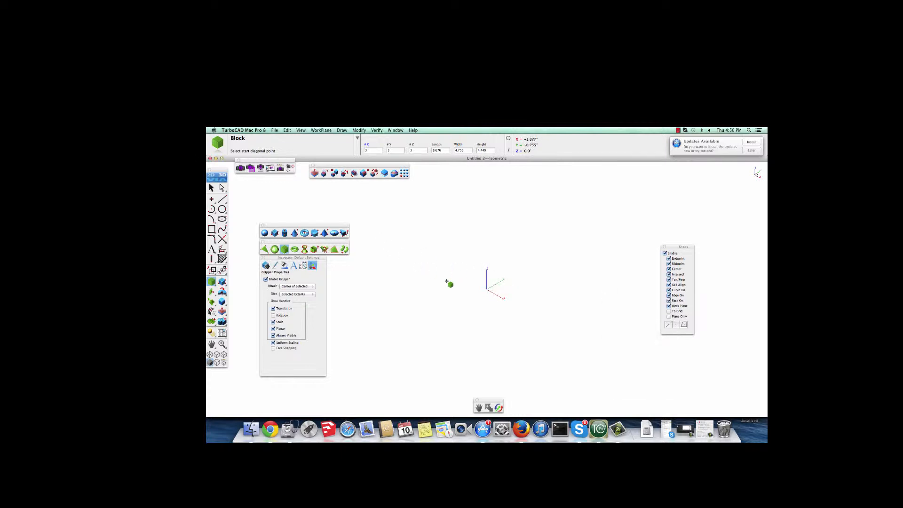
pyautogui.click(487, 289)
pyautogui.click(624, 274)
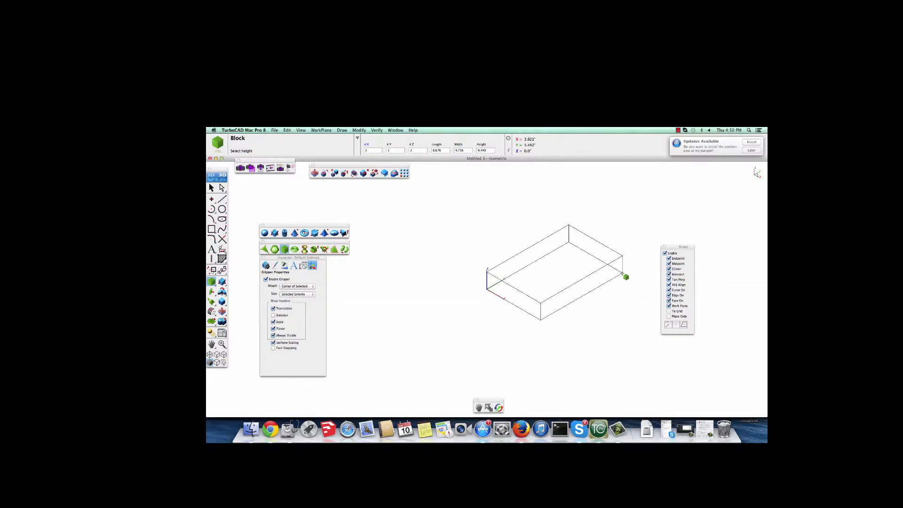
pyautogui.click(615, 249)
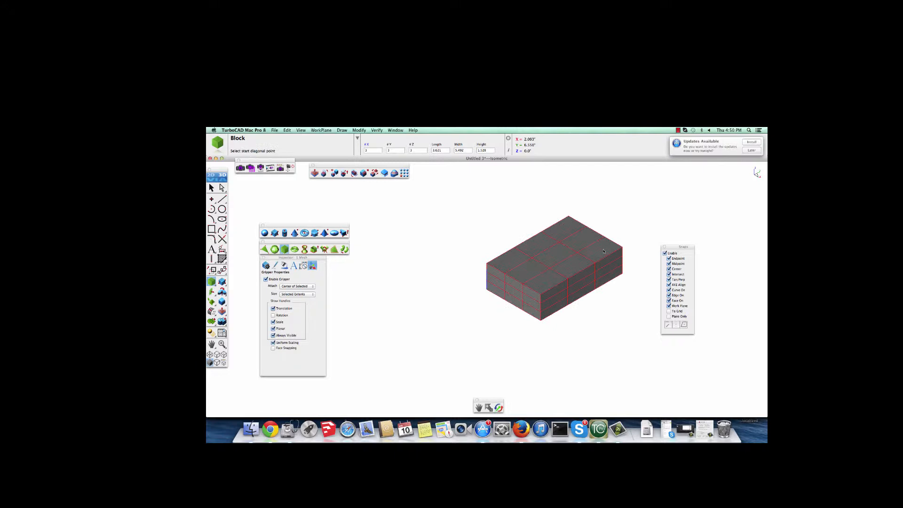
# - Move the block a short distance with the gripper and scale it up slightly
pyautogui.click(211, 188)
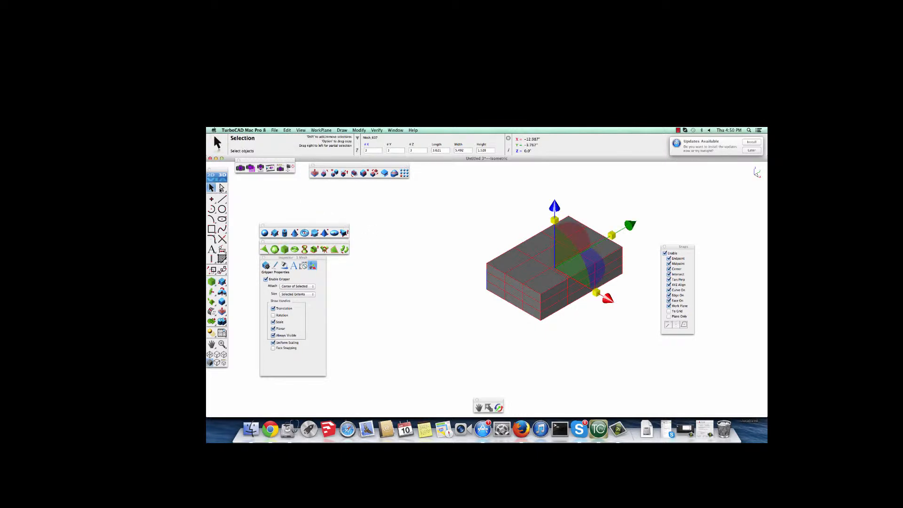
pyautogui.click(221, 188)
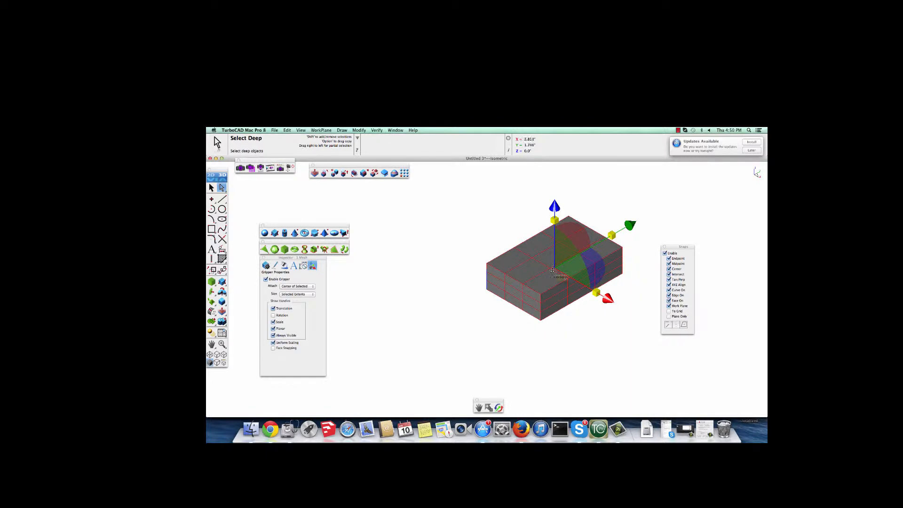
pyautogui.moveTo(554, 269); pyautogui.dragTo(514, 265)
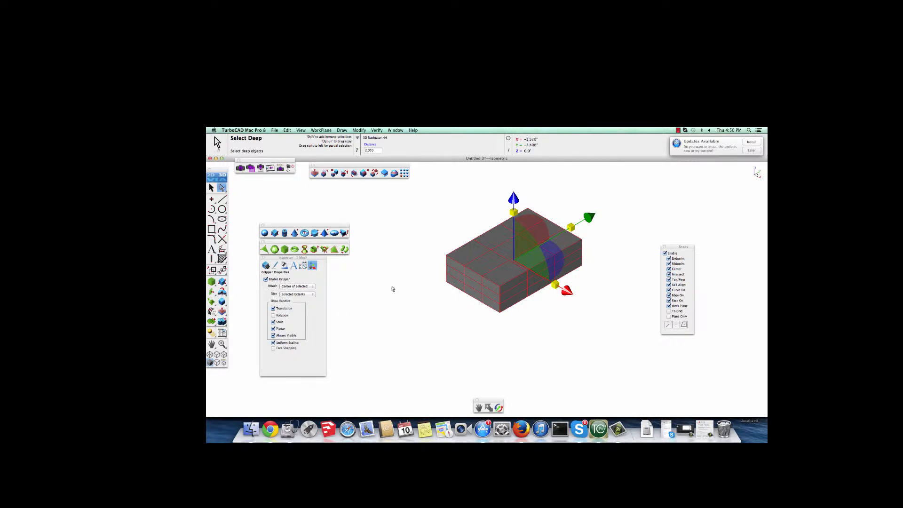
pyautogui.moveTo(555, 286); pyautogui.dragTo(570, 295)
pyautogui.moveTo(570, 227); pyautogui.dragTo(578, 230)
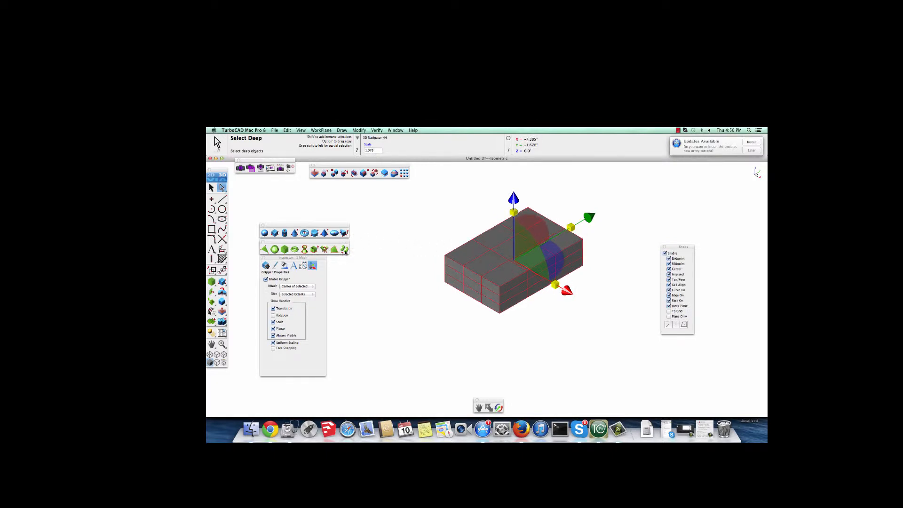
# - Smooth the block by applying Catmull-Clark subdivision to it twice, and deselect it
pyautogui.click(344, 250)
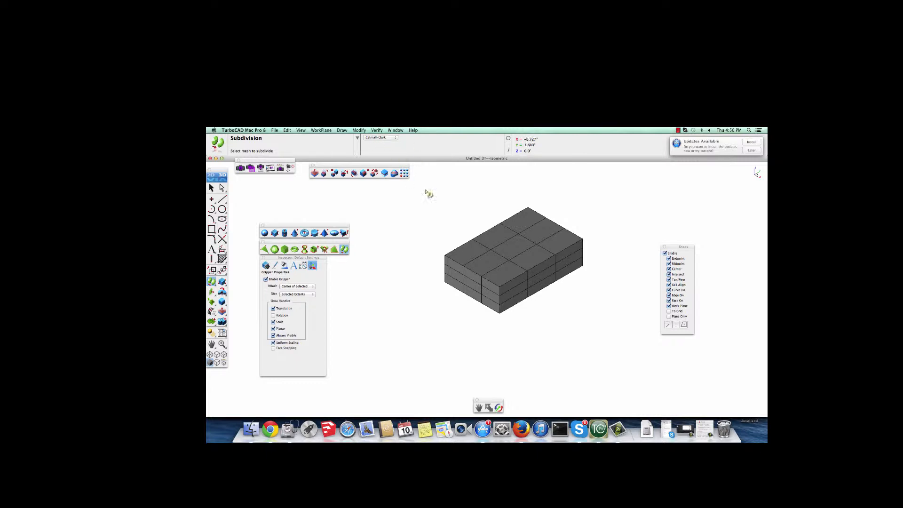
pyautogui.click(525, 271)
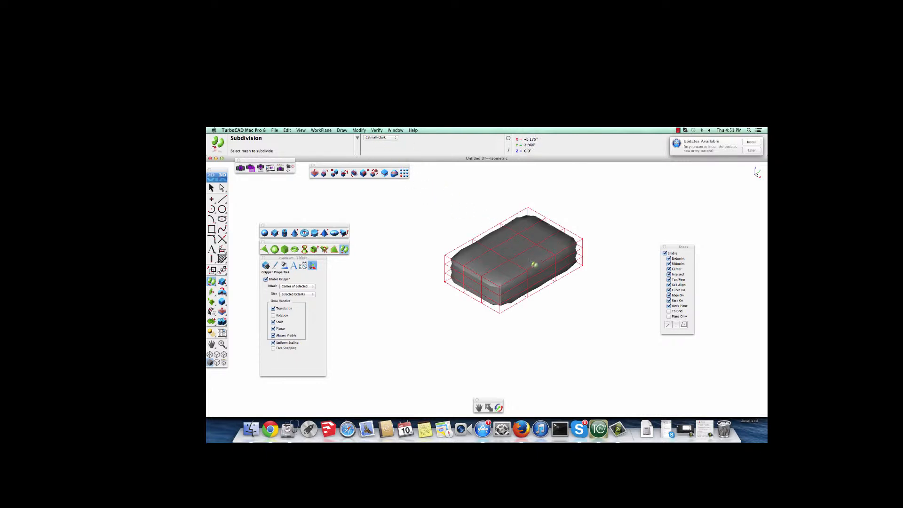
pyautogui.click(529, 260)
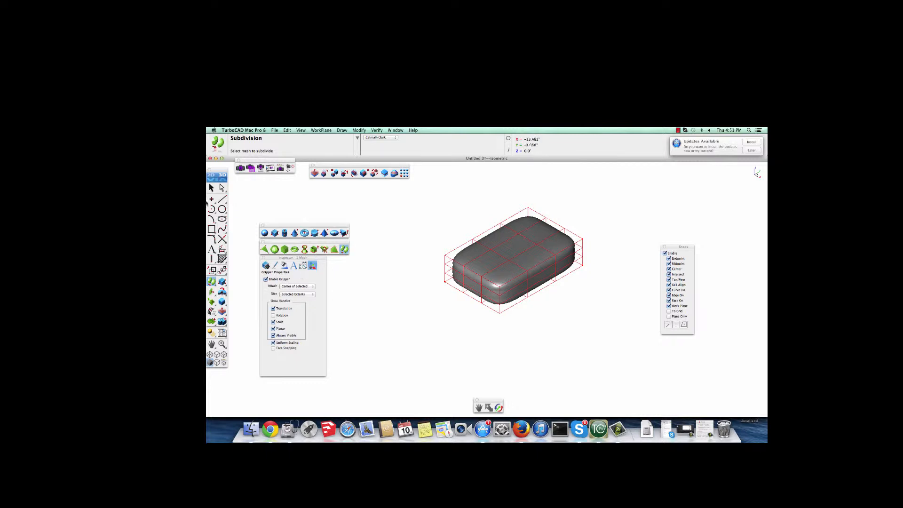
pyautogui.click(222, 188)
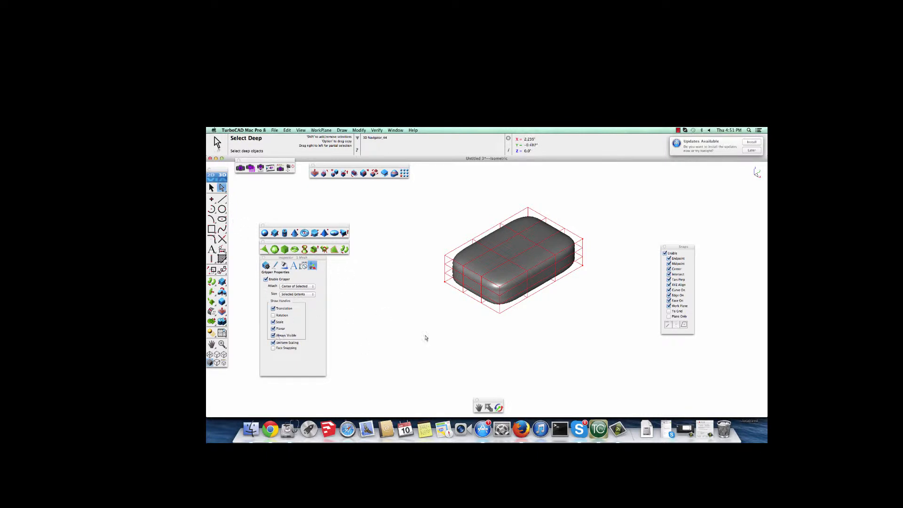
pyautogui.click(211, 187)
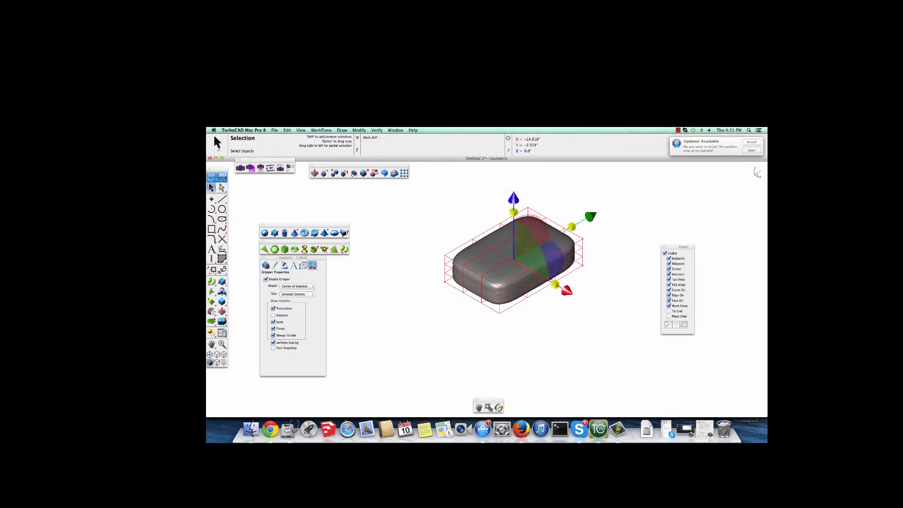
pyautogui.click(348, 212)
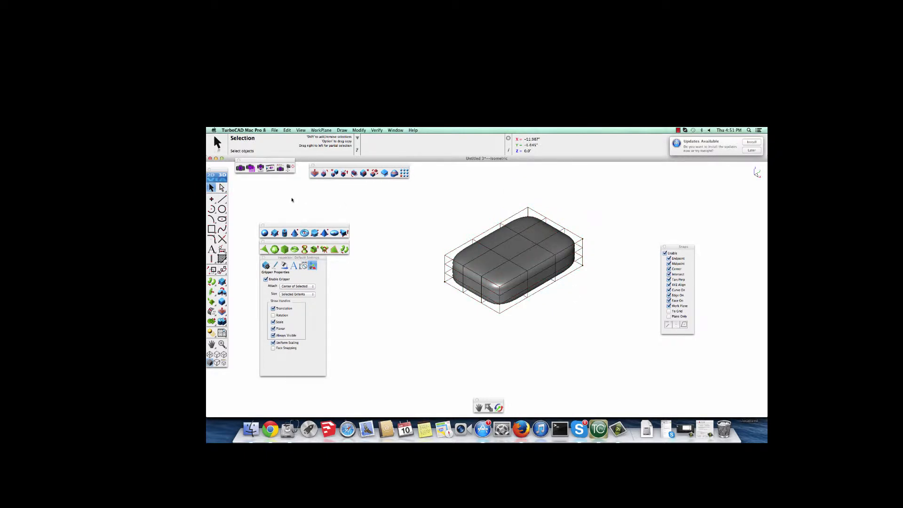
# - Deep-select the middle face on the block's long front side and extrude it outward about 2.7 inches as a copy
pyautogui.click(222, 188)
pyautogui.click(544, 275)
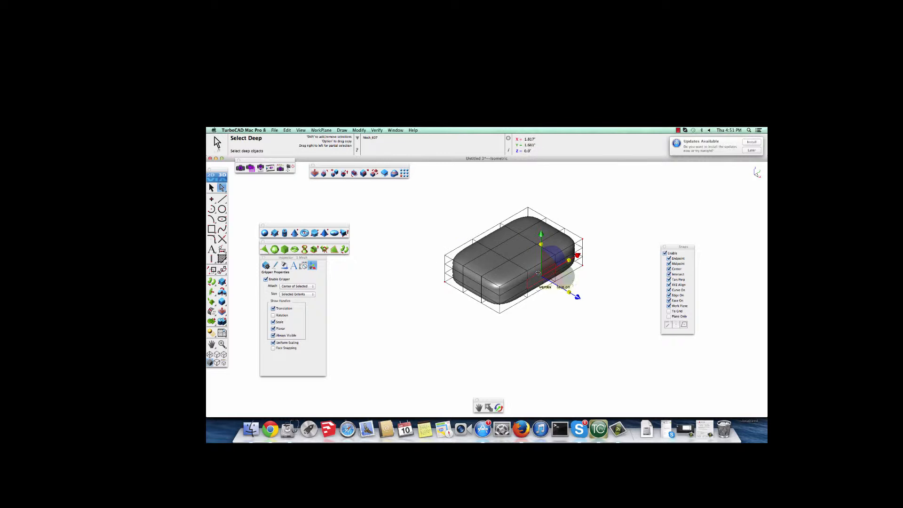
pyautogui.keyDown('shift'); pyautogui.click(538, 270); pyautogui.keyUp('shift')
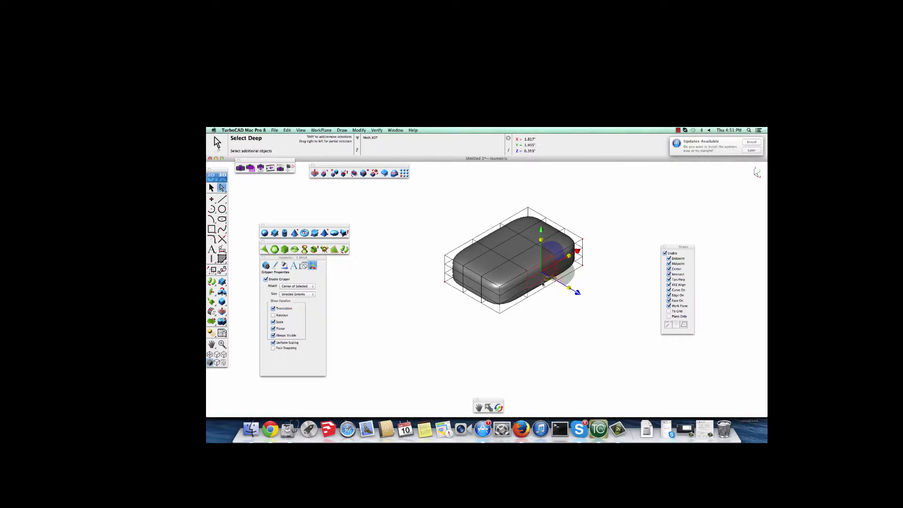
pyautogui.keyDown('shift'); pyautogui.click(542, 284); pyautogui.keyUp('shift')
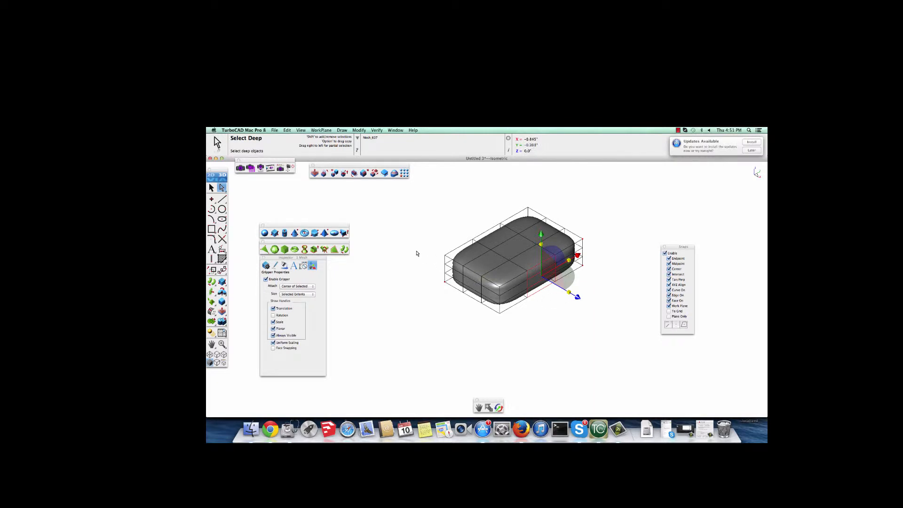
pyautogui.click(407, 241)
pyautogui.click(538, 281)
pyautogui.press('alt')
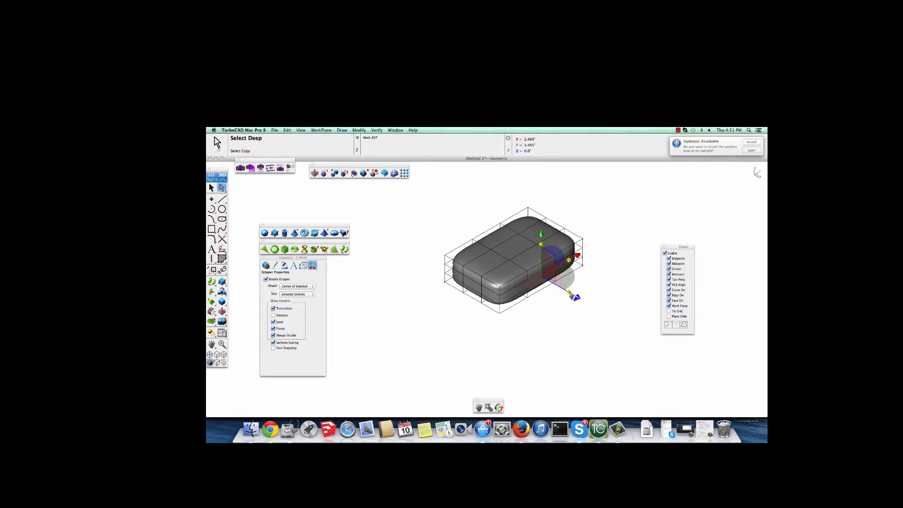
pyautogui.keyDown('alt'); pyautogui.moveTo(578, 298); pyautogui.dragTo(619, 324); pyautogui.keyUp('alt')
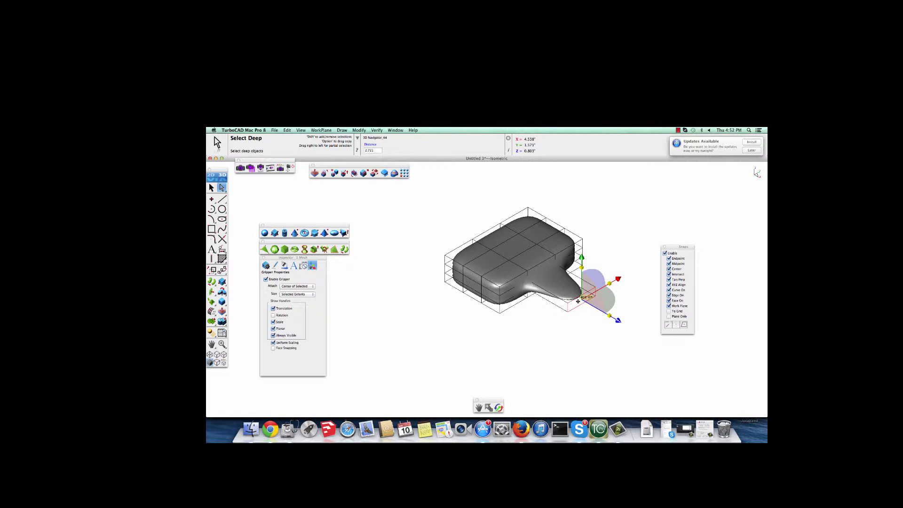
# - Extend the handle with two more copied extrusions of its end face, about 3 and 4.2 inches long
pyautogui.press('alt')
pyautogui.keyDown('alt'); pyautogui.moveTo(617, 322); pyautogui.dragTo(661, 356); pyautogui.keyUp('alt')
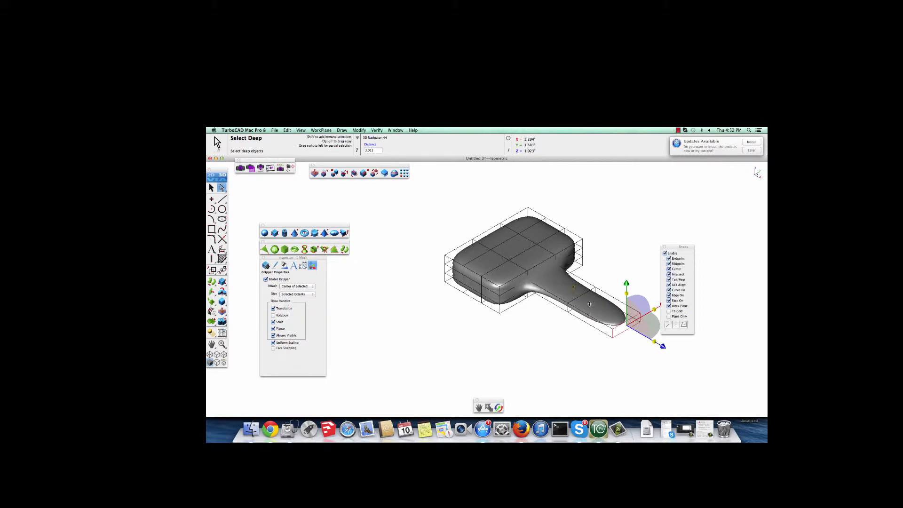
pyautogui.press('alt')
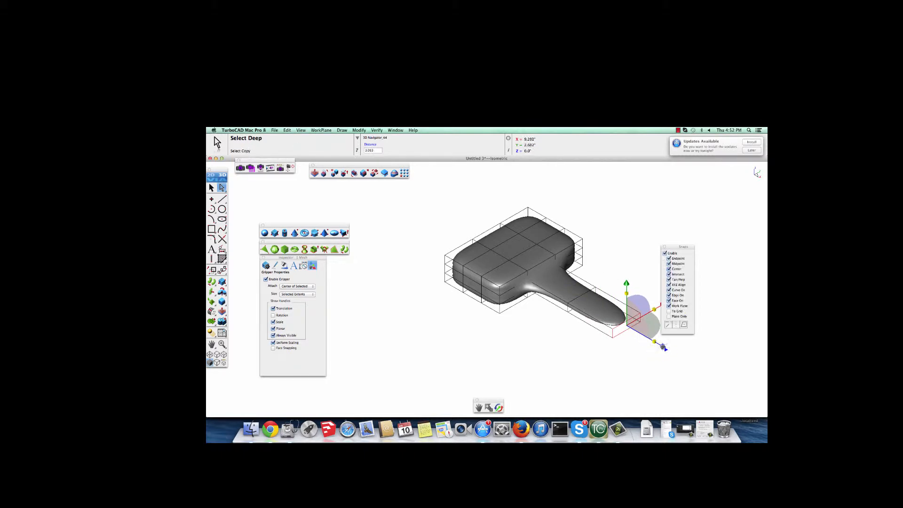
pyautogui.keyDown('alt'); pyautogui.moveTo(663, 347); pyautogui.dragTo(729, 384); pyautogui.keyUp('alt')
# - Try to square off the handle's tip by scaling copies of its end face
pyautogui.scroll(2, 676, 365)
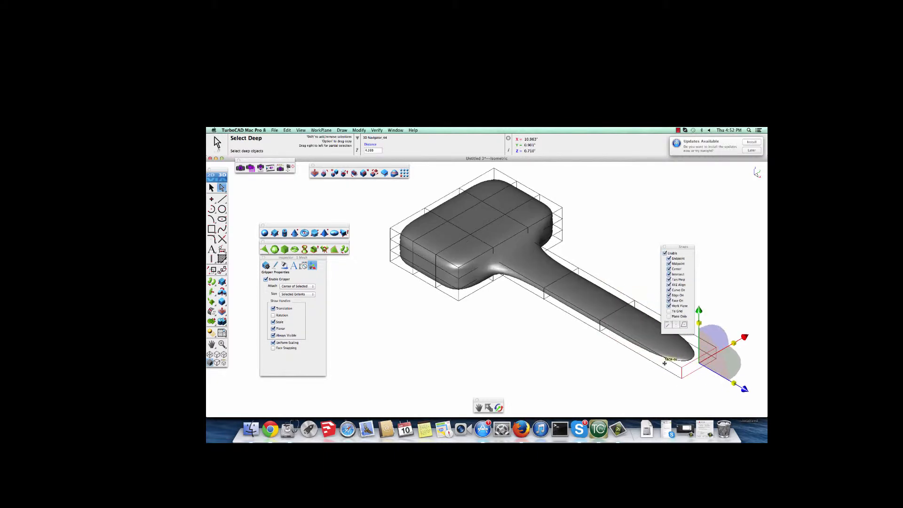
pyautogui.scroll(-1, 655, 350)
pyautogui.scroll(-3, 655, 351)
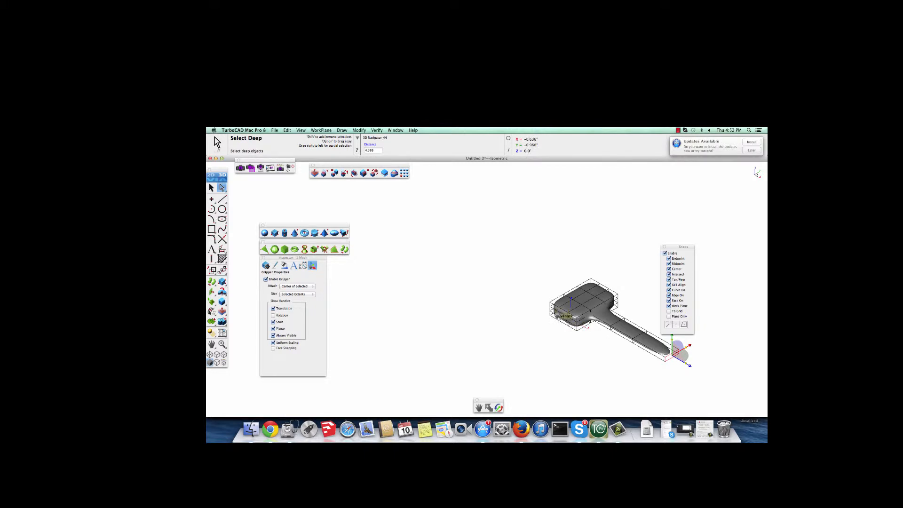
pyautogui.moveTo(564, 315); pyautogui.dragTo(429, 262, button='middle')
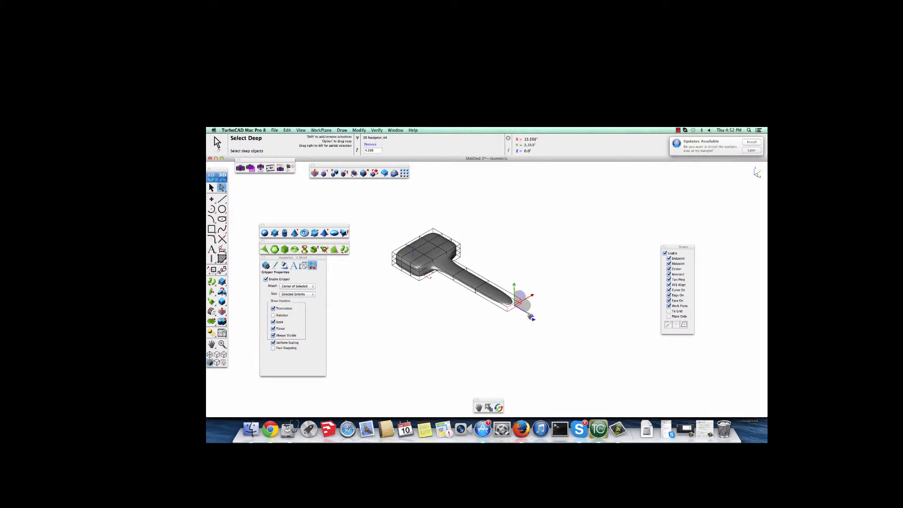
pyautogui.scroll(-2, 529, 315)
pyautogui.scroll(8, 521, 307)
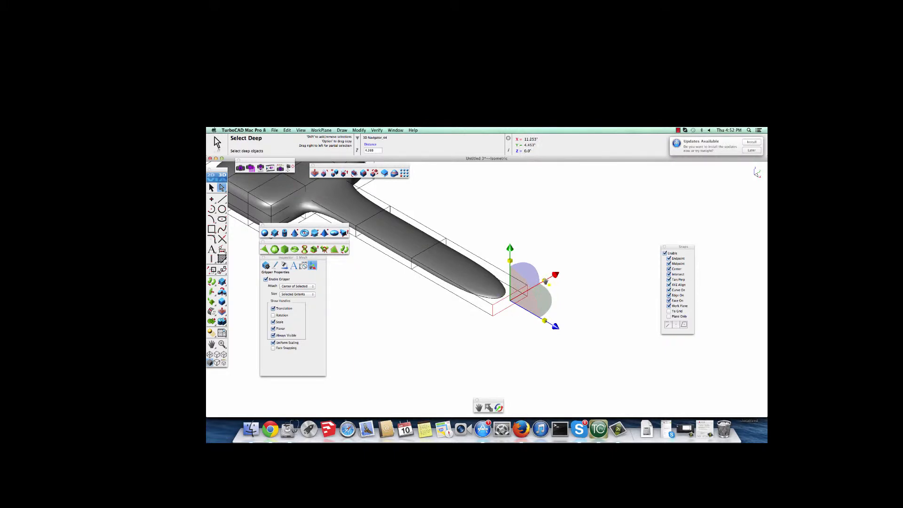
pyautogui.press('alt')
pyautogui.moveTo(545, 281)
pyautogui.keyDown('alt'); pyautogui.mouseDown()
pyautogui.moveTo(536, 284)
pyautogui.moveTo(554, 273)
pyautogui.mouseUp(); pyautogui.keyUp('alt')
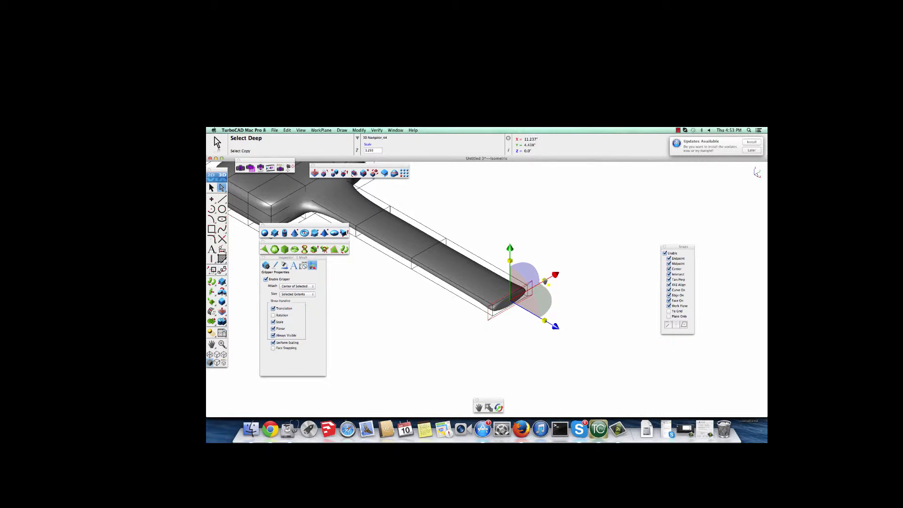
pyautogui.keyDown('alt'); pyautogui.moveTo(544, 282); pyautogui.dragTo(536, 286); pyautogui.keyUp('alt')
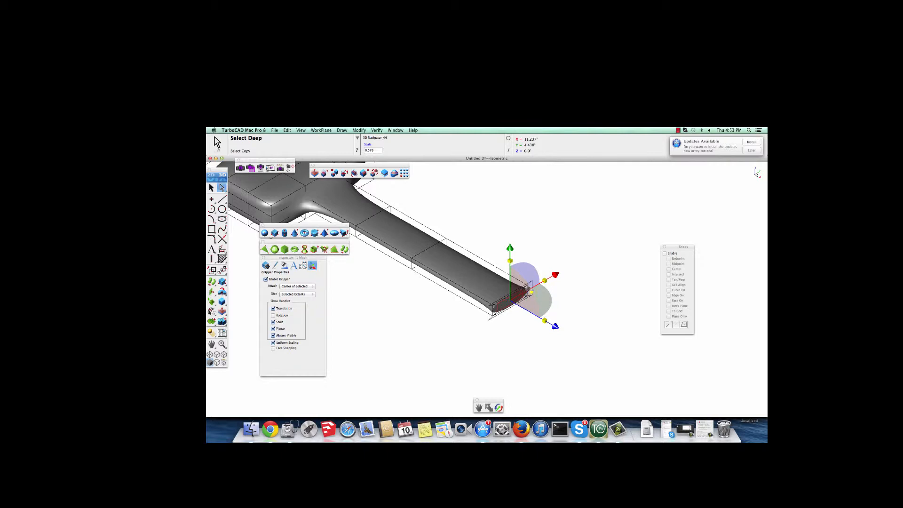
pyautogui.keyDown('alt'); pyautogui.moveTo(529, 286); pyautogui.dragTo(529, 286); pyautogui.keyUp('alt')
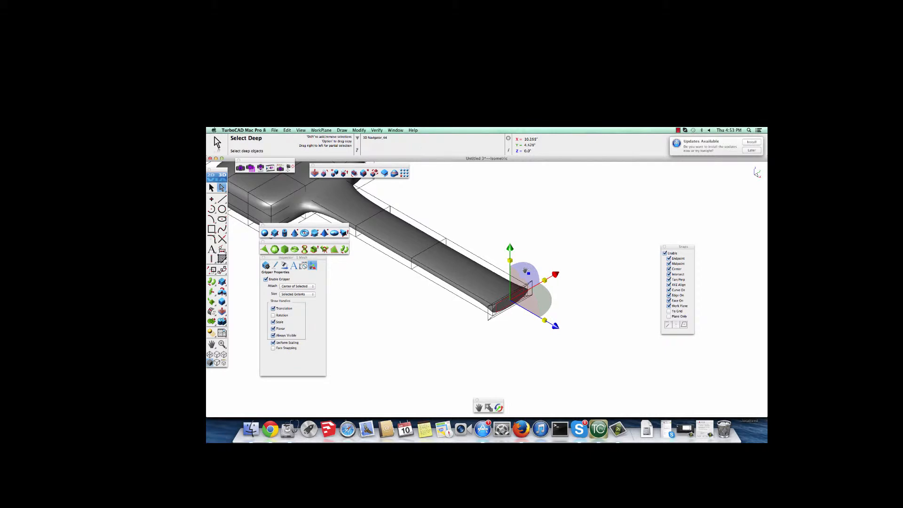
# - Undo the copied scaling of the handle's end face
pyautogui.click(287, 131)
pyautogui.click(288, 131)
pyautogui.click(287, 131)
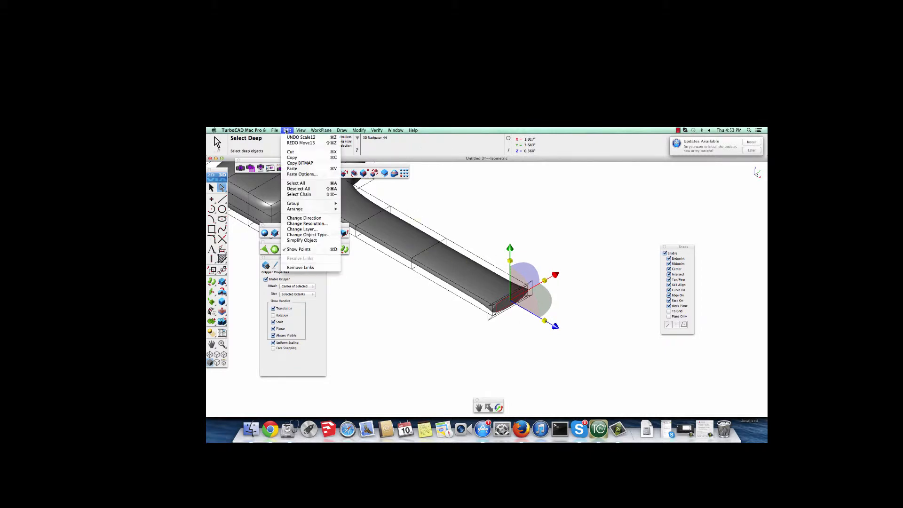
pyautogui.press('super+z')
pyautogui.click(287, 132)
pyautogui.click(290, 138)
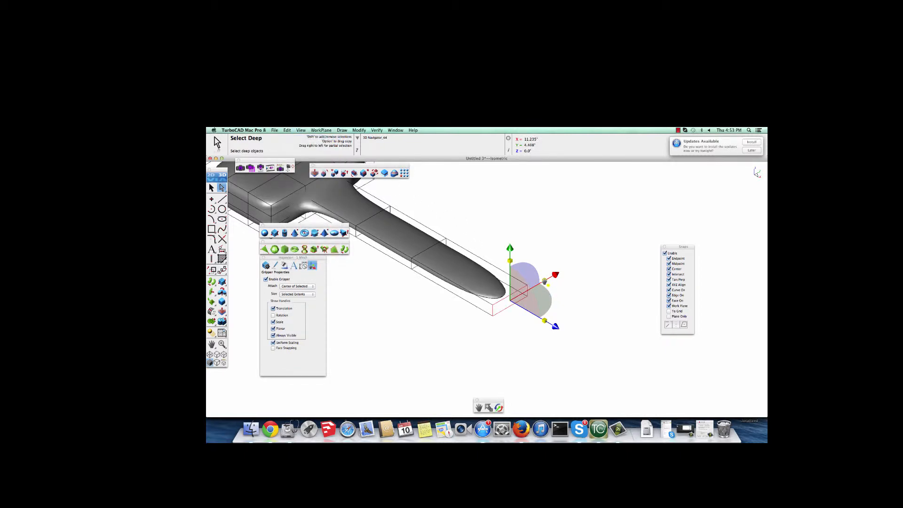
# - Scale a copy of the handle's end face by about 0.9 to square off the tip, and deselect the mesh
pyautogui.press('alt')
pyautogui.moveTo(544, 282); pyautogui.dragTo(539, 281)
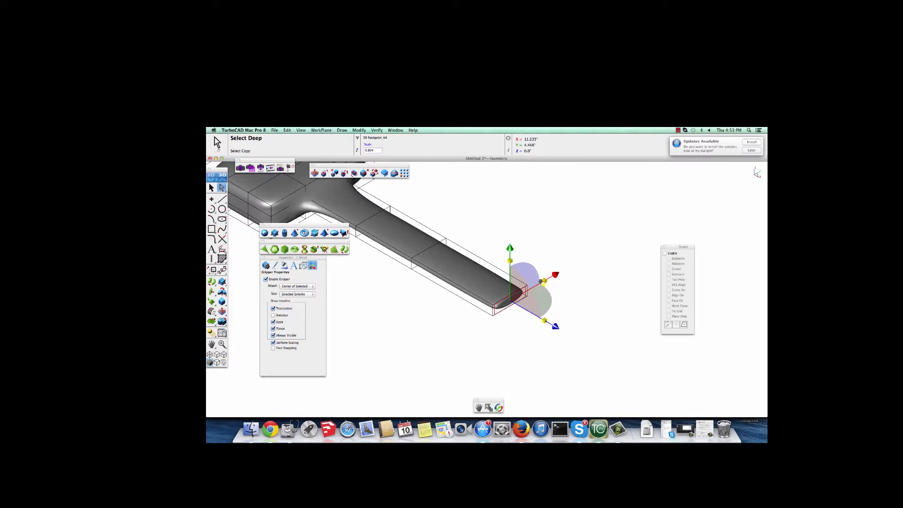
pyautogui.moveTo(540, 282); pyautogui.dragTo(541, 282)
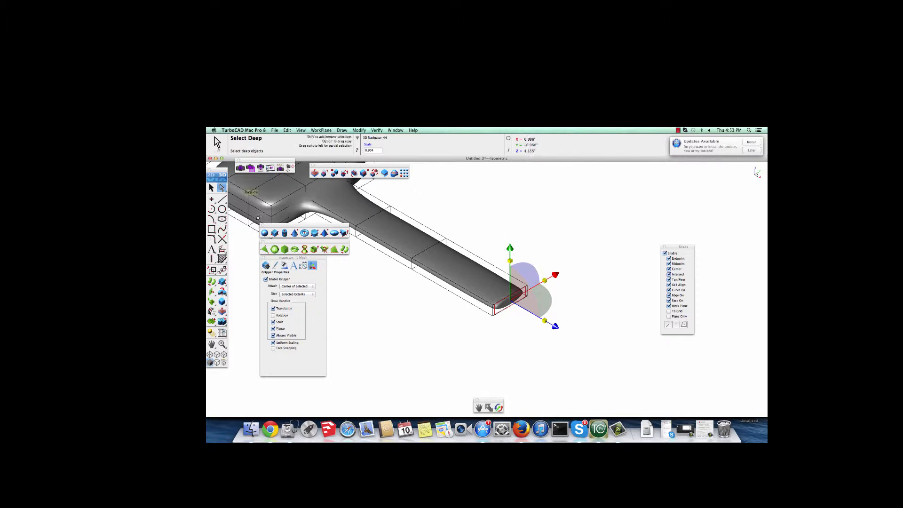
pyautogui.click(211, 188)
pyautogui.click(372, 314)
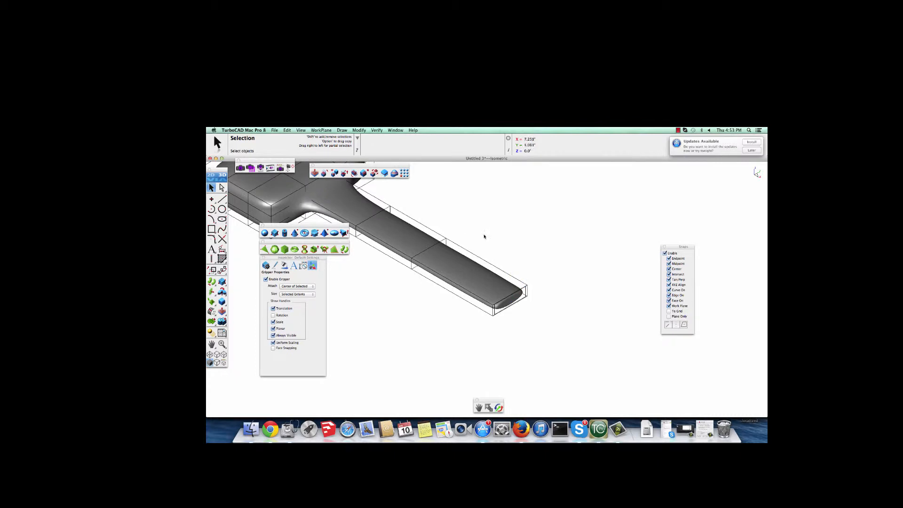
pyautogui.moveTo(477, 240); pyautogui.dragTo(417, 229, button='middle')
pyautogui.scroll(-6, 417, 229)
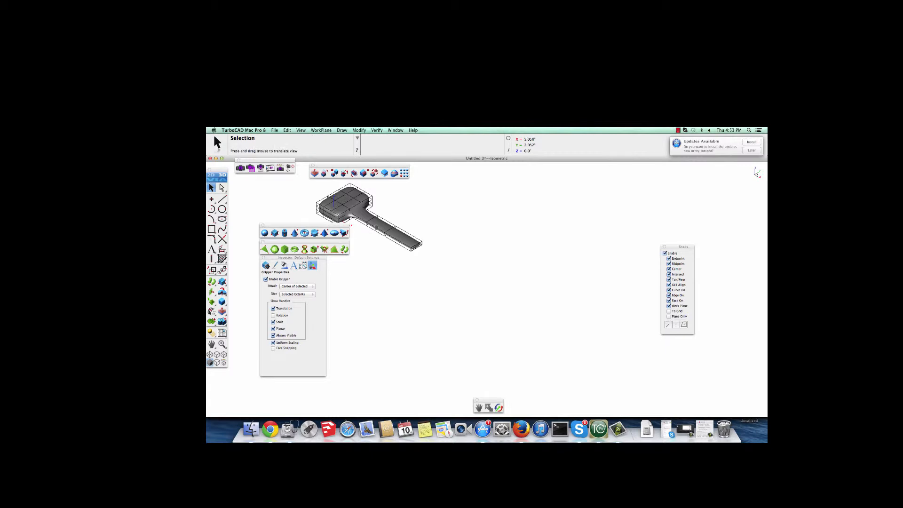
pyautogui.moveTo(376, 227); pyautogui.dragTo(461, 296, button='middle')
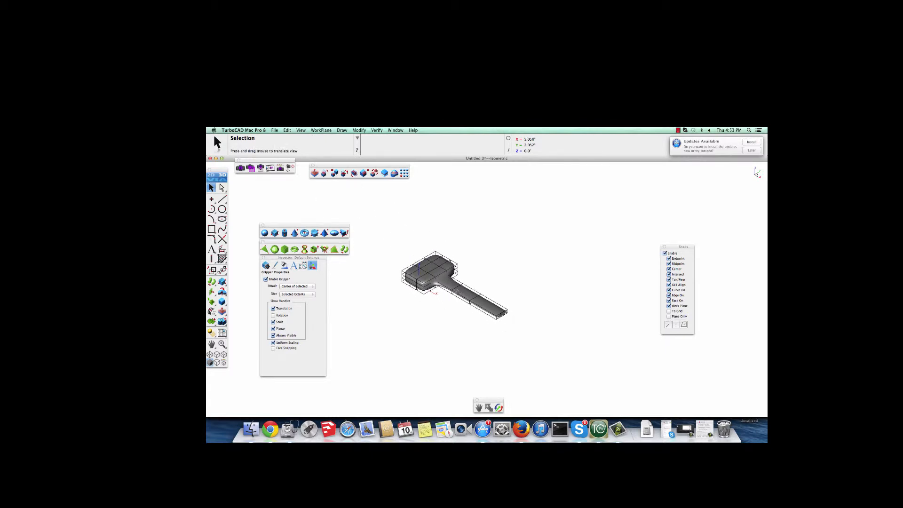
pyautogui.scroll(-2, 439, 277)
pyautogui.scroll(6, 438, 277)
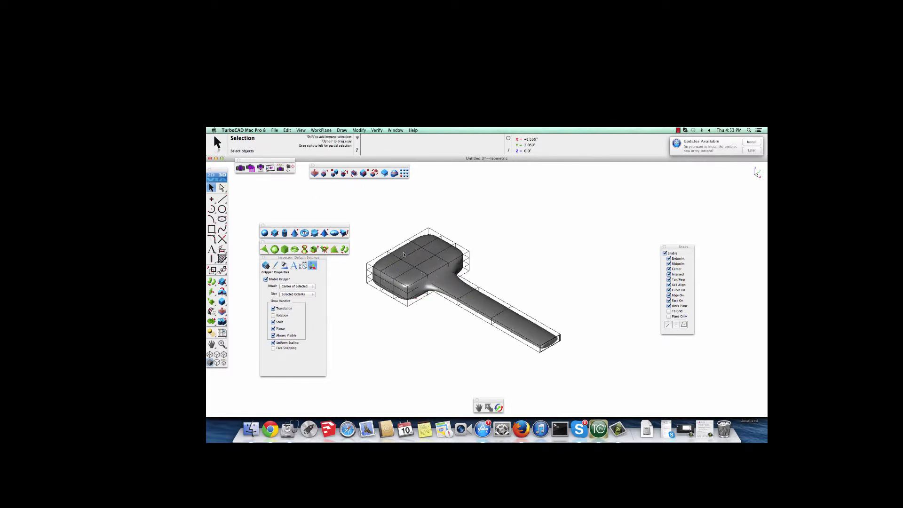
# - In the top view, select the mesh vertices at all four outer corners of the hammer head together
pyautogui.rightClick(385, 235)
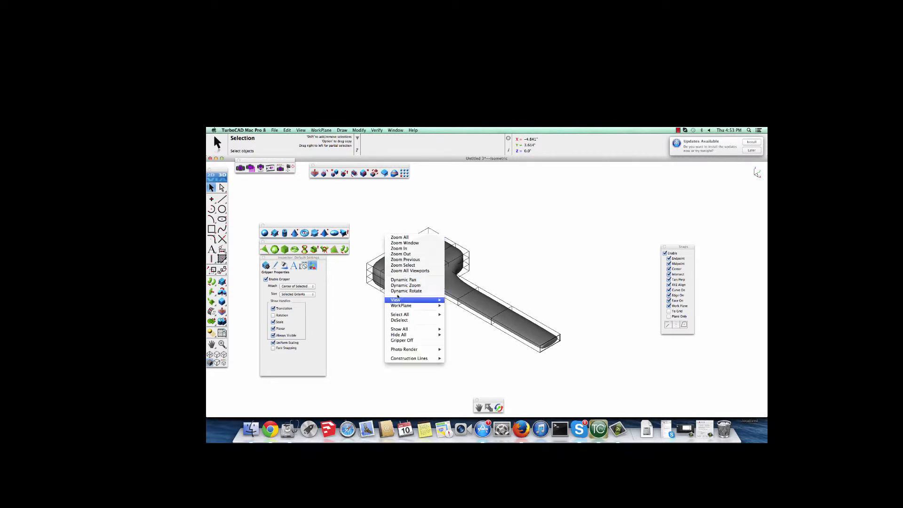
pyautogui.moveTo(397, 300)
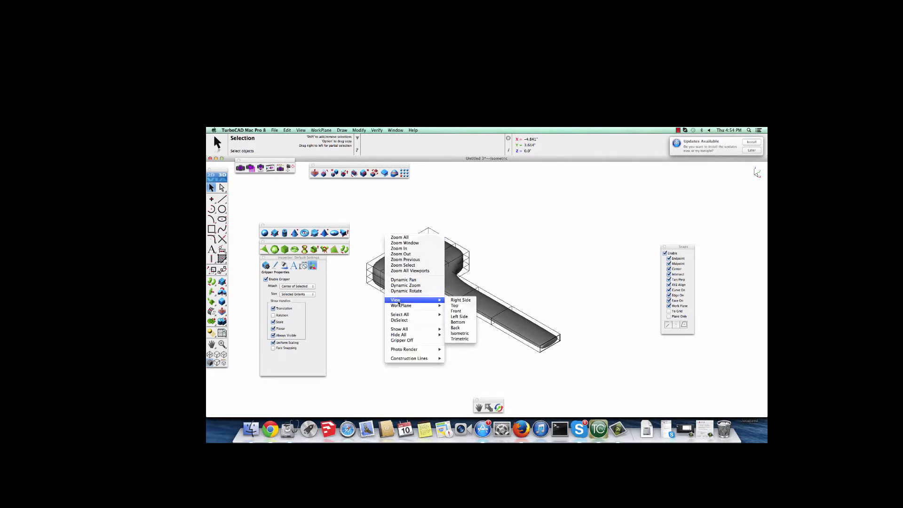
pyautogui.click(461, 300)
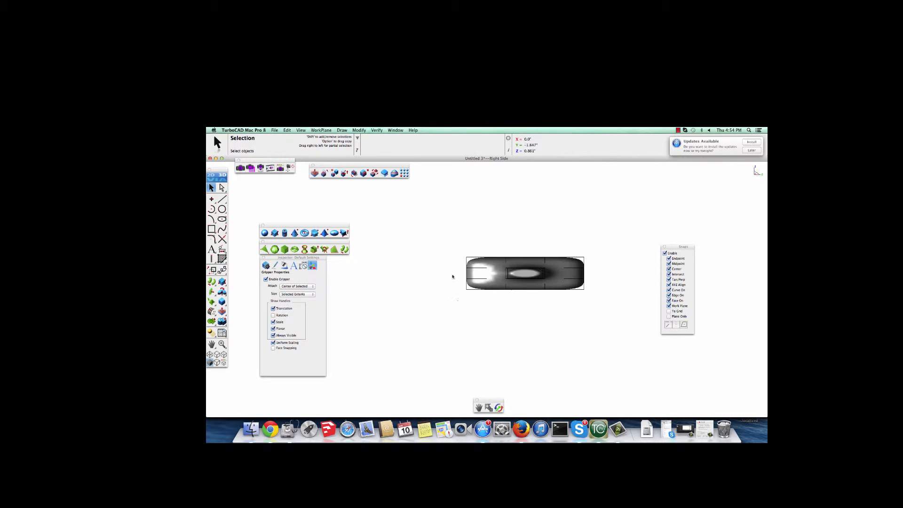
pyautogui.rightClick(429, 258)
pyautogui.moveTo(445, 323)
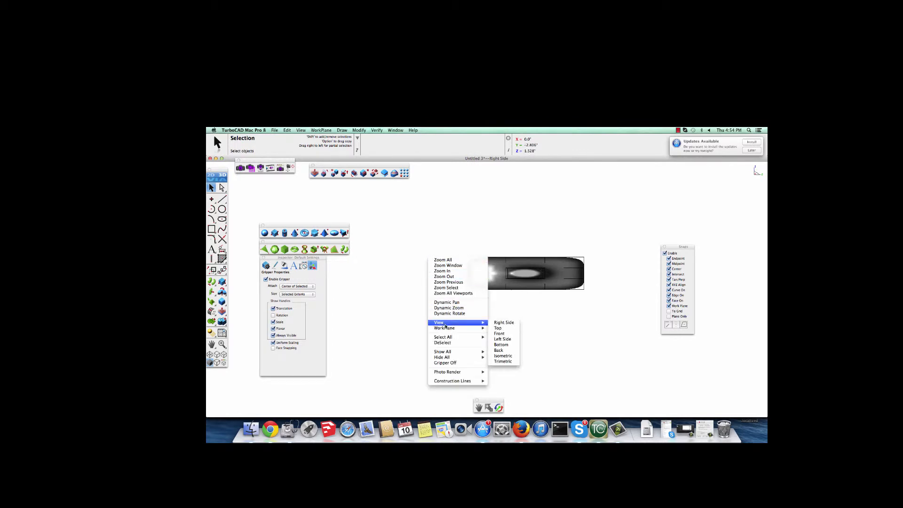
pyautogui.click(498, 328)
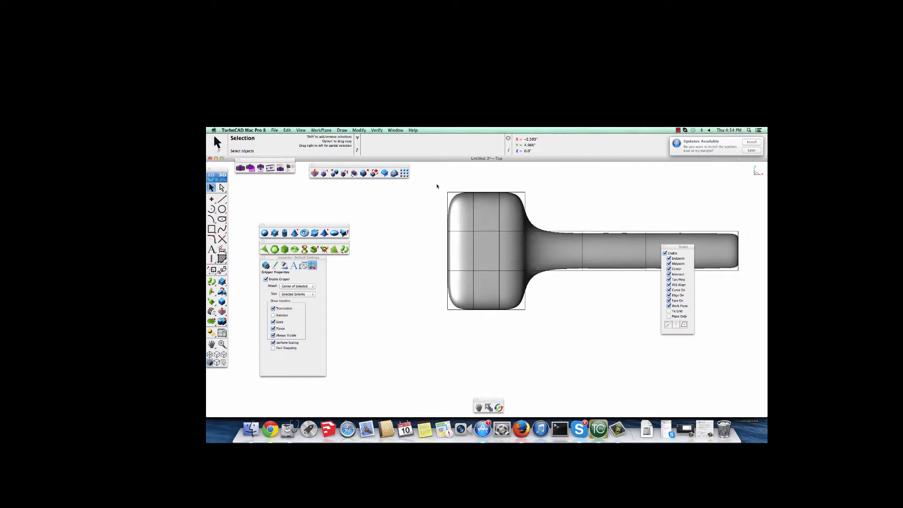
pyautogui.moveTo(441, 191); pyautogui.dragTo(455, 204)
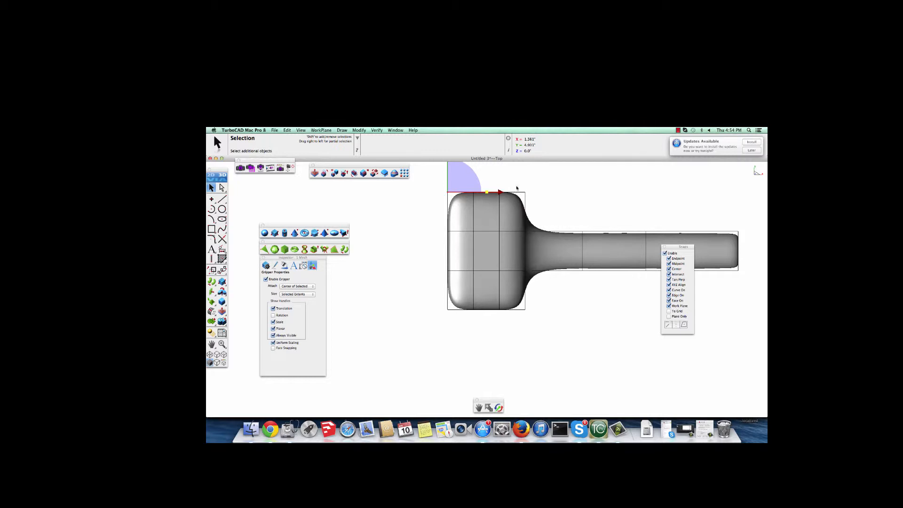
pyautogui.keyDown('shift'); pyautogui.moveTo(516, 186); pyautogui.dragTo(530, 199); pyautogui.keyUp('shift')
pyautogui.keyDown('shift'); pyautogui.moveTo(436, 300); pyautogui.dragTo(468, 326); pyautogui.keyUp('shift')
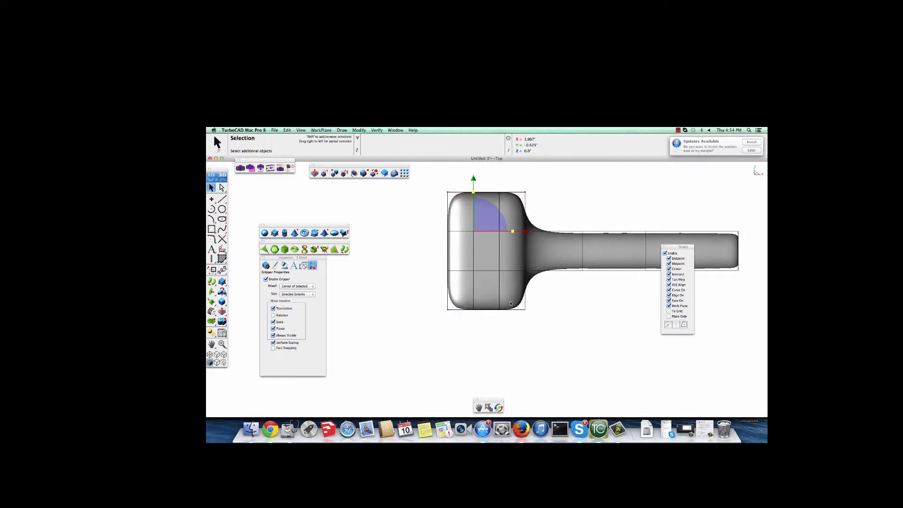
pyautogui.keyDown('shift'); pyautogui.moveTo(517, 307); pyautogui.dragTo(536, 320); pyautogui.keyUp('shift')
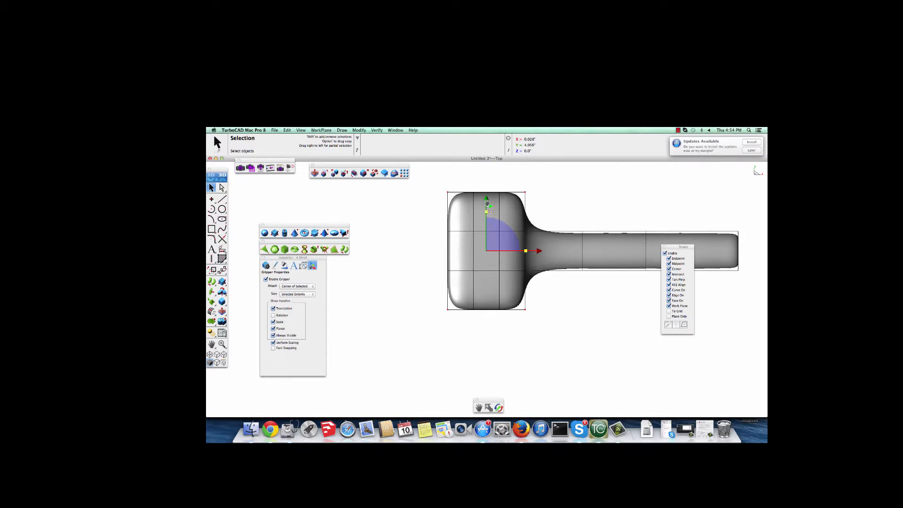
pyautogui.click(488, 202)
pyautogui.moveTo(488, 201); pyautogui.dragTo(483, 199)
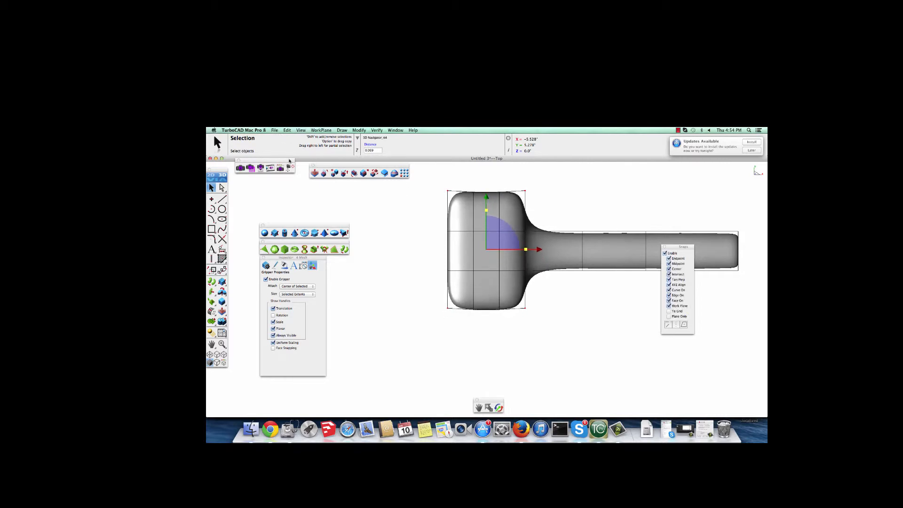
pyautogui.press('super+z')
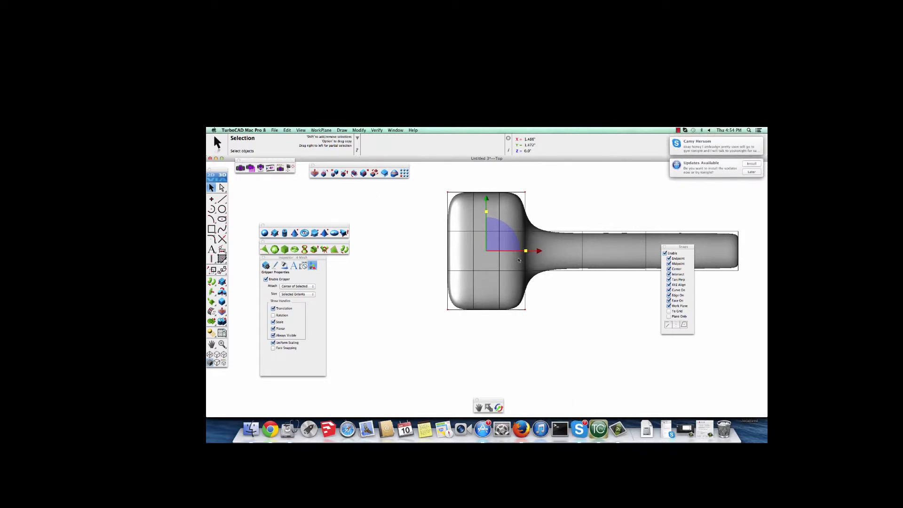
# - Scale the four selected corner groups inward to round the head into an oval
pyautogui.moveTo(485, 211); pyautogui.dragTo(489, 224)
pyautogui.moveTo(526, 252); pyautogui.dragTo(529, 253)
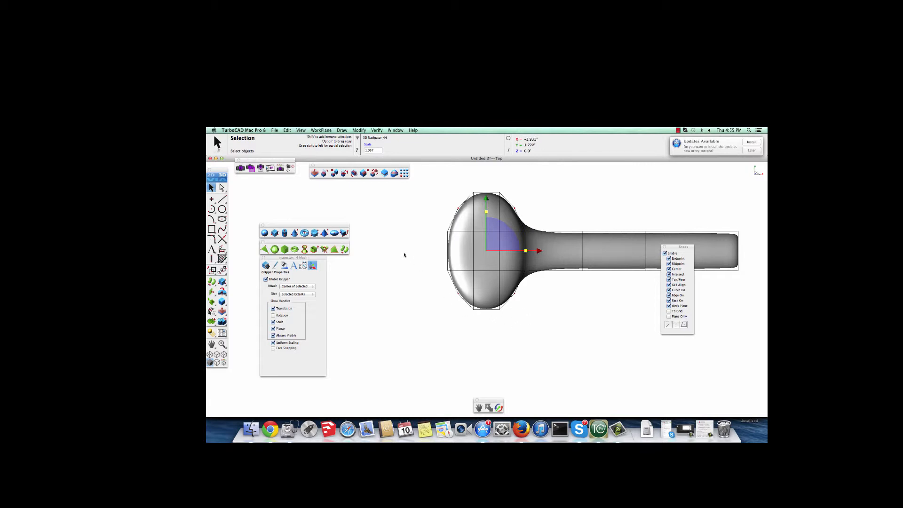
# - Try to raise the head's corner vertices slightly in the front view, and undo the move
pyautogui.press('super+3')
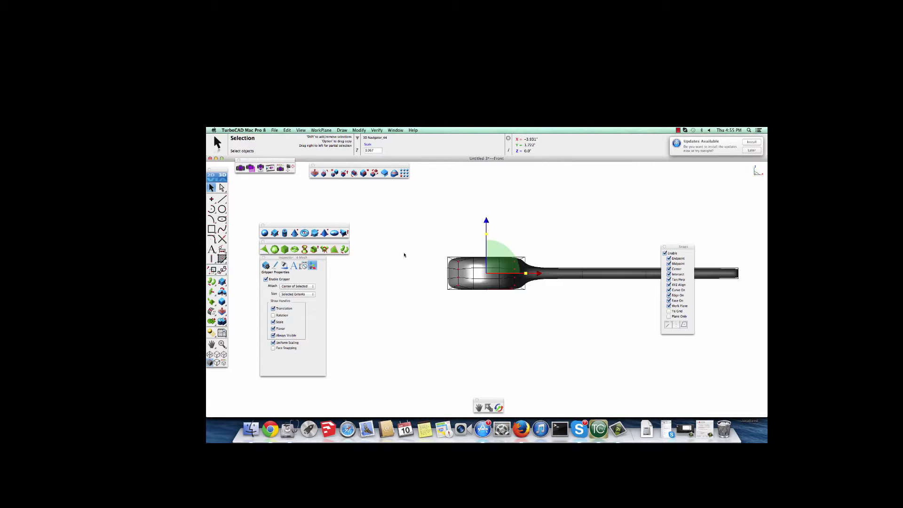
pyautogui.scroll(3, 521, 275)
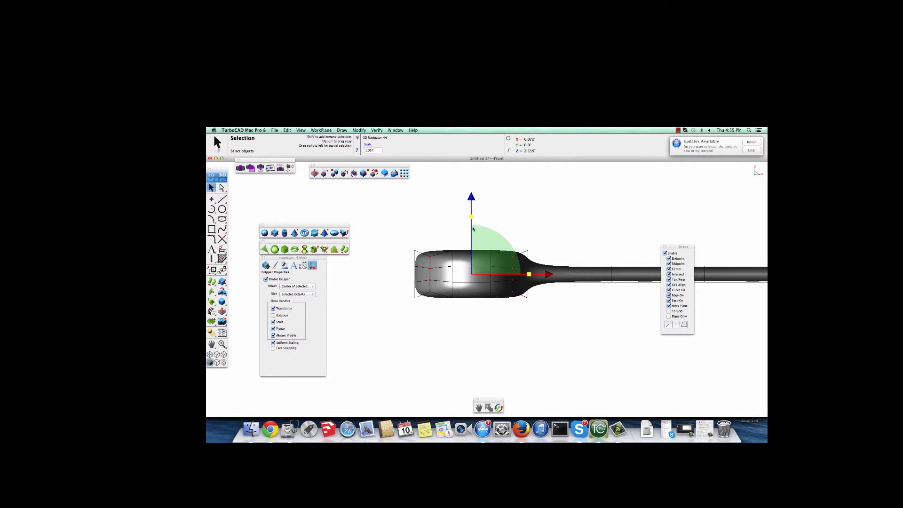
pyautogui.moveTo(471, 196)
pyautogui.mouseDown()
pyautogui.moveTo(472, 255)
pyautogui.moveTo(473, 164)
pyautogui.moveTo(473, 190)
pyautogui.mouseUp()
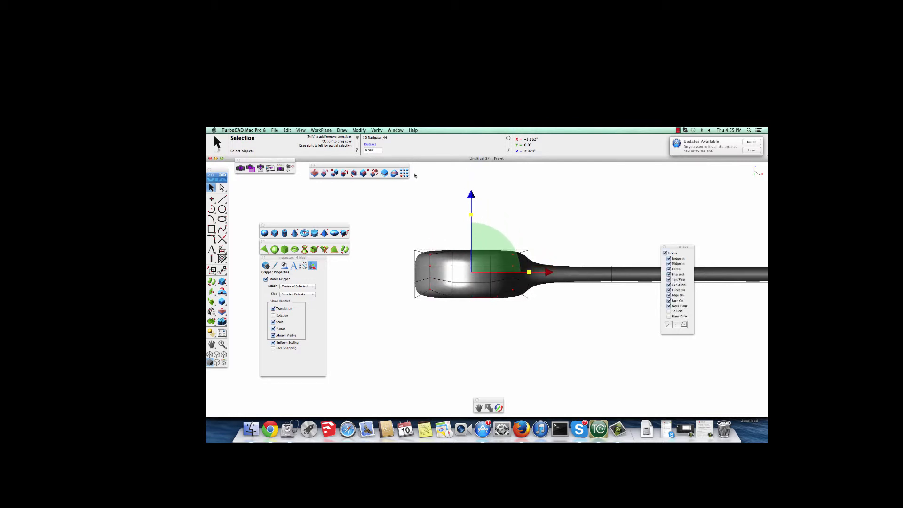
pyautogui.click(277, 130)
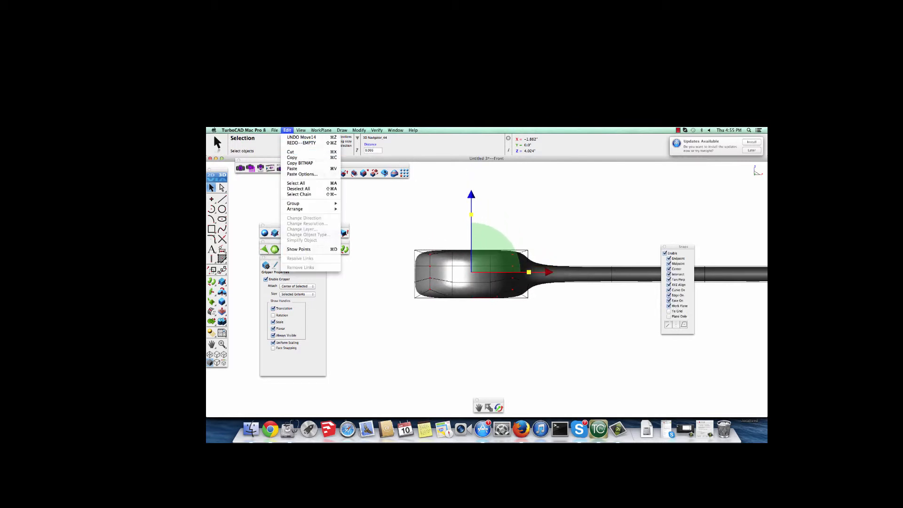
pyautogui.click(386, 193)
pyautogui.press('super+z')
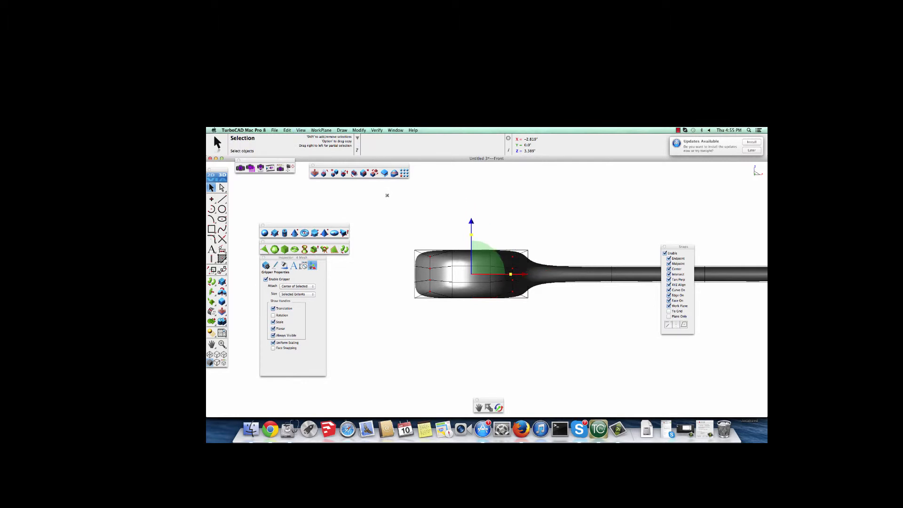
# - Select only the vertices at the middle of the oval head and move them down about 1 inch to form a bowl
pyautogui.rightClick(395, 207)
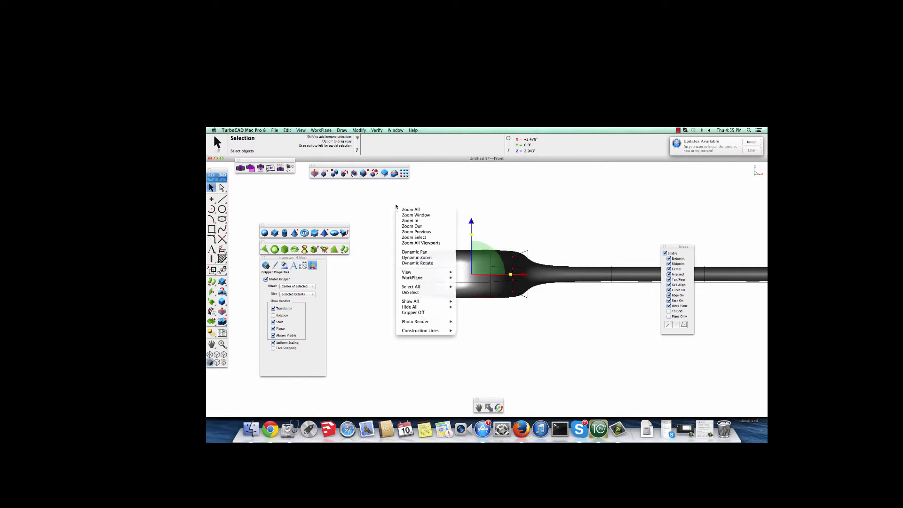
pyautogui.click(383, 205)
pyautogui.click(382, 206)
pyautogui.press('super+1')
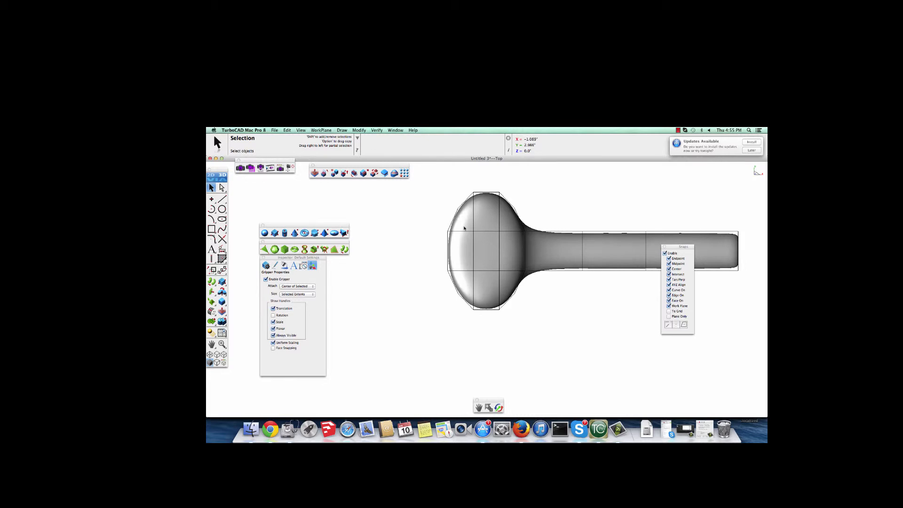
pyautogui.moveTo(464, 229); pyautogui.dragTo(508, 278)
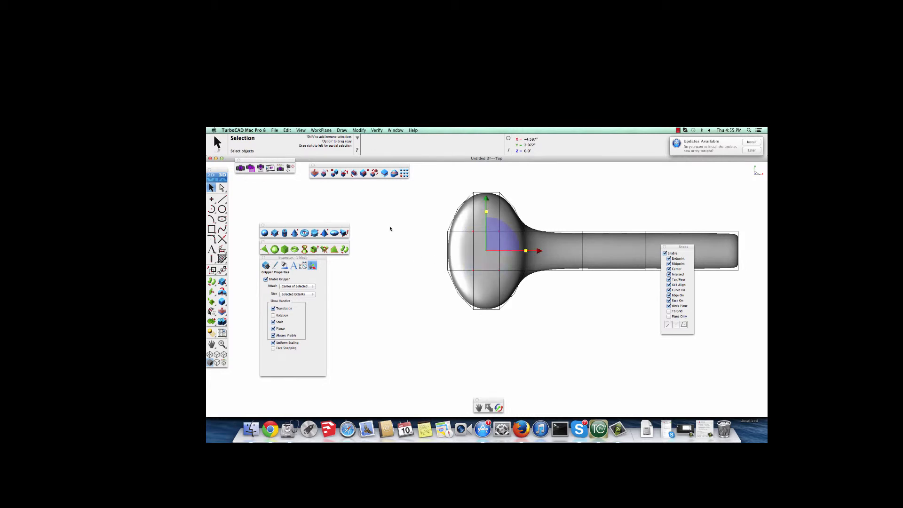
pyautogui.press('super+7')
pyautogui.press('super+1')
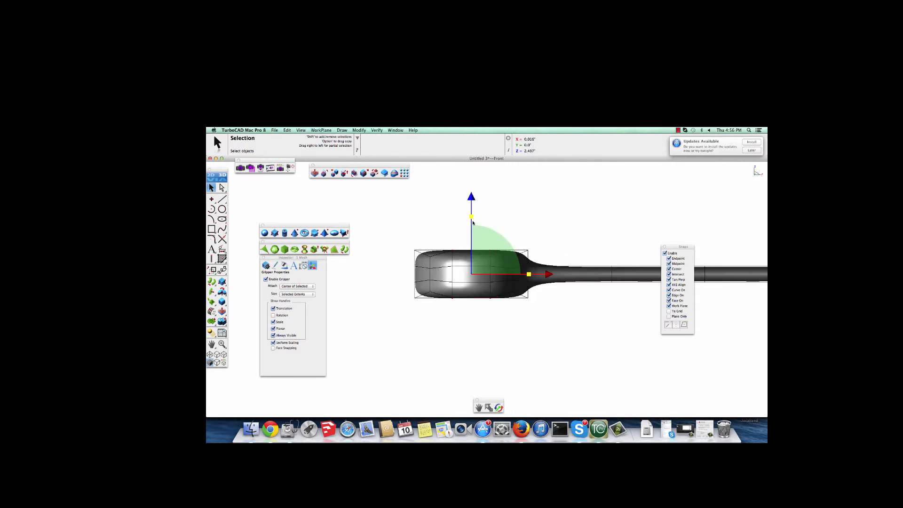
pyautogui.moveTo(472, 196); pyautogui.dragTo(475, 229)
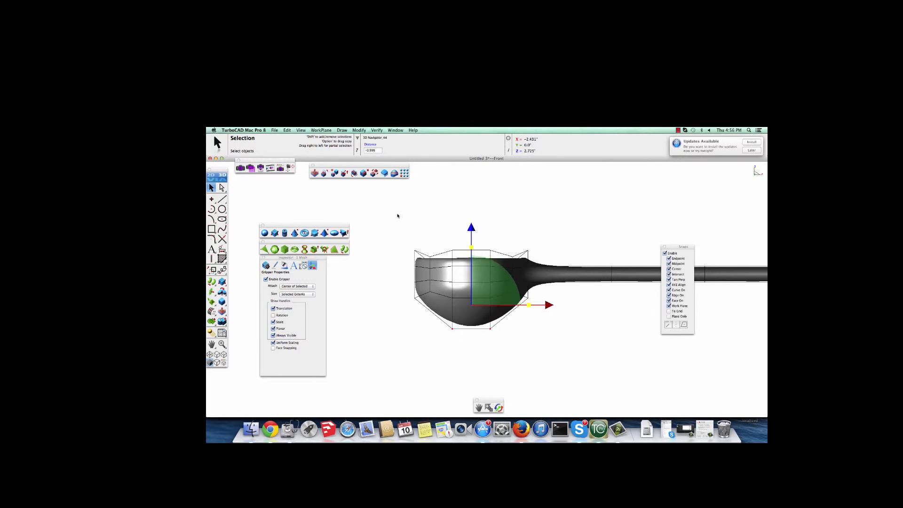
# - Deepen the bowl by moving its selected central vertices down about another 0.39 inches, and inspect the spoon shape
pyautogui.moveTo(434, 211)
pyautogui.mouseDown(button='middle')
pyautogui.moveTo(426, 241)
pyautogui.moveTo(393, 222)
pyautogui.moveTo(409, 251)
pyautogui.moveTo(444, 234)
pyautogui.moveTo(437, 217)
pyautogui.moveTo(436, 239)
pyautogui.moveTo(445, 222)
pyautogui.mouseUp(button='middle')
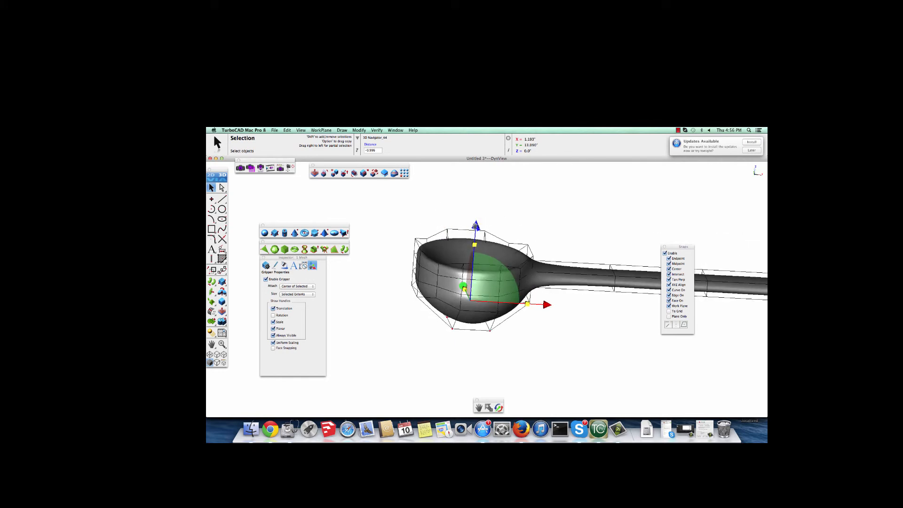
pyautogui.moveTo(476, 226); pyautogui.dragTo(476, 239)
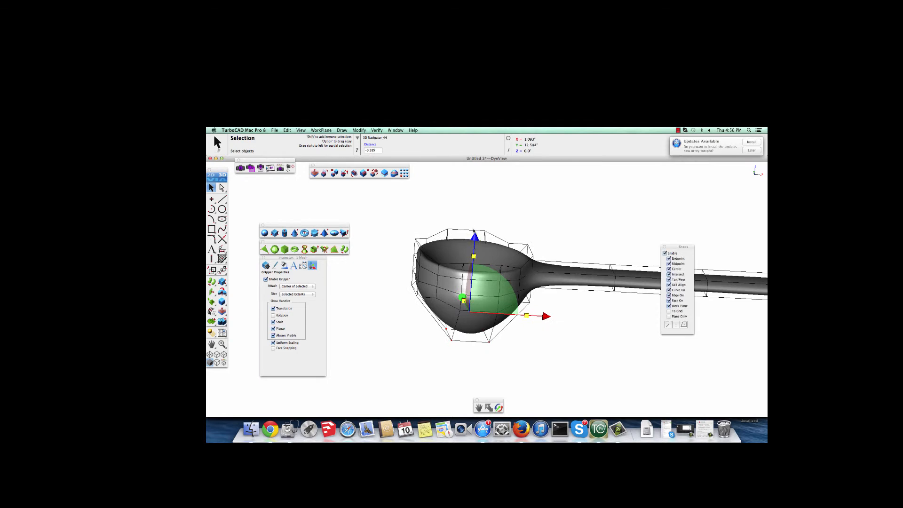
pyautogui.moveTo(476, 241); pyautogui.dragTo(480, 263, button='middle')
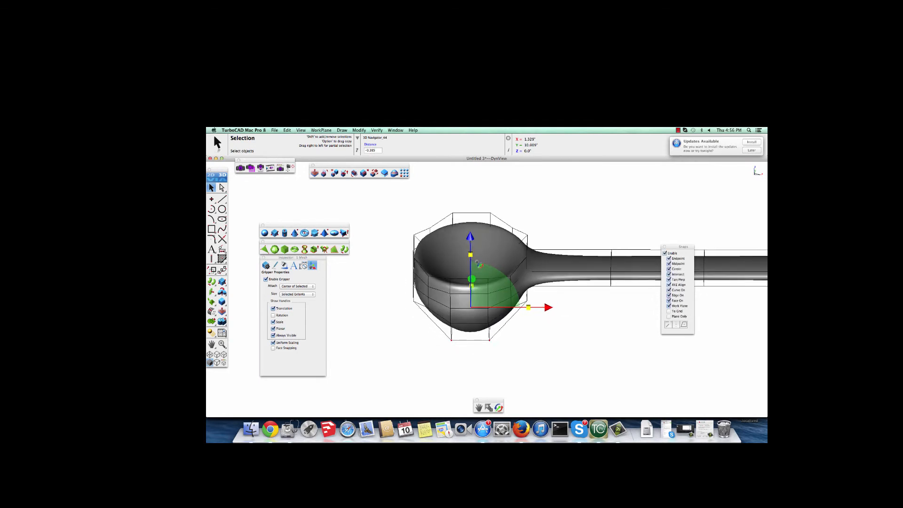
pyautogui.scroll(3, 484, 259)
pyautogui.scroll(-6, 515, 261)
pyautogui.scroll(-2, 515, 261)
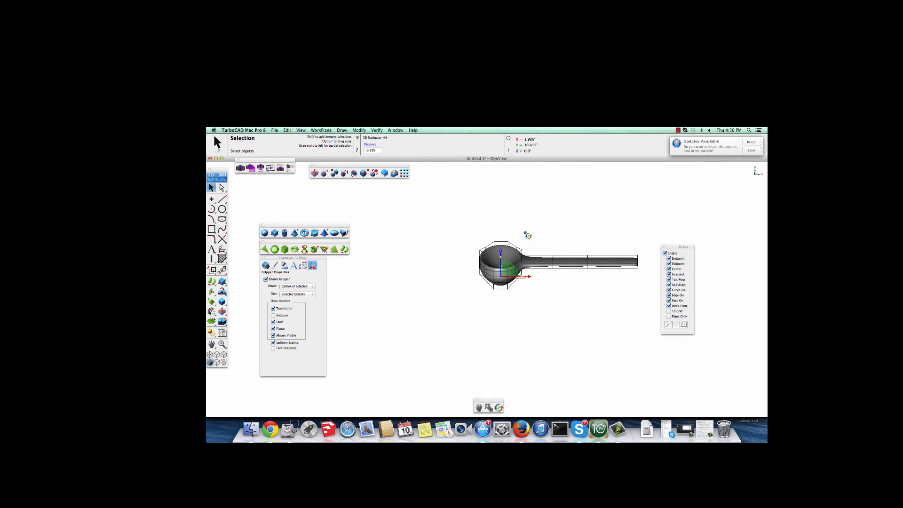
# - In the top view, select all the handle's vertices, from the bowl's neck to the tip
pyautogui.press('super+t')
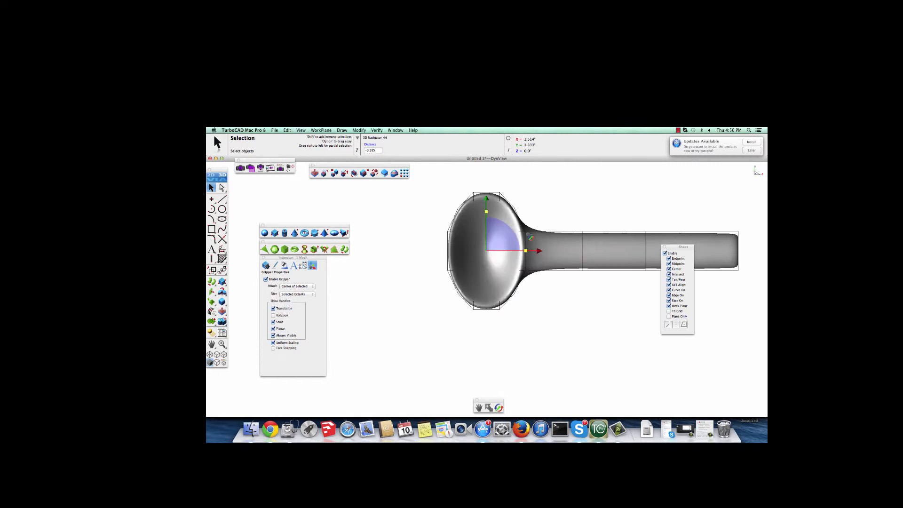
pyautogui.scroll(2, 586, 255)
pyautogui.scroll(-5, 587, 255)
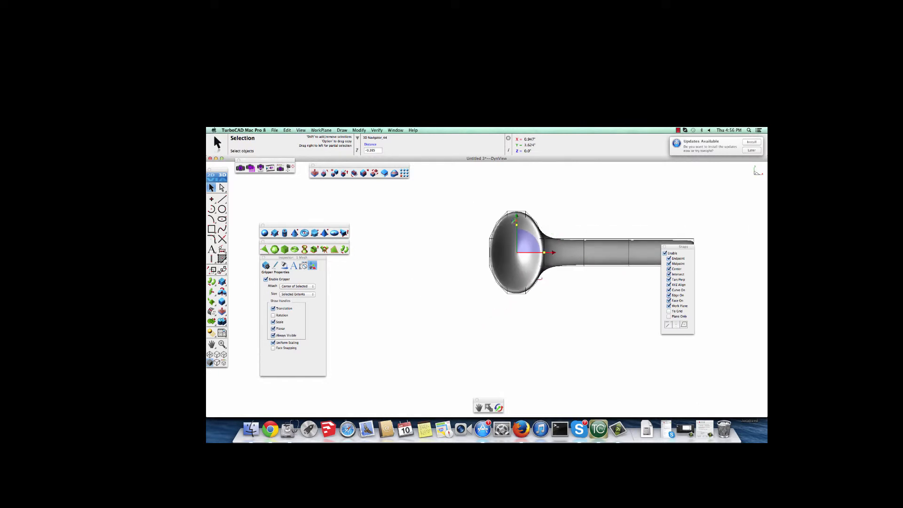
pyautogui.click(212, 187)
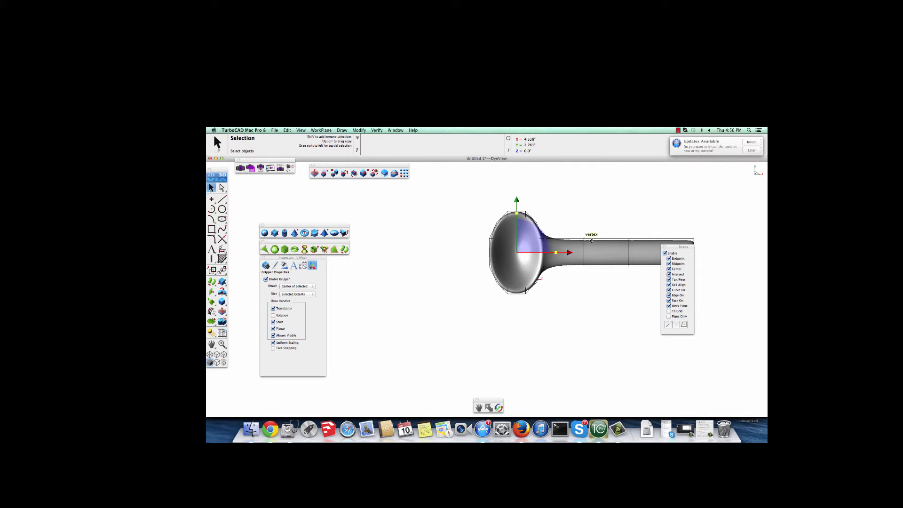
pyautogui.moveTo(541, 226); pyautogui.dragTo(703, 279)
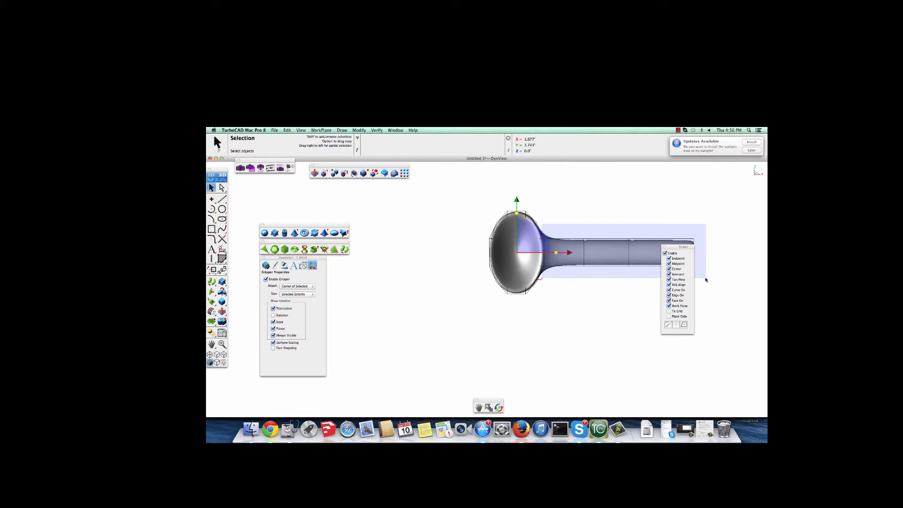
pyautogui.moveTo(706, 280); pyautogui.dragTo(705, 279)
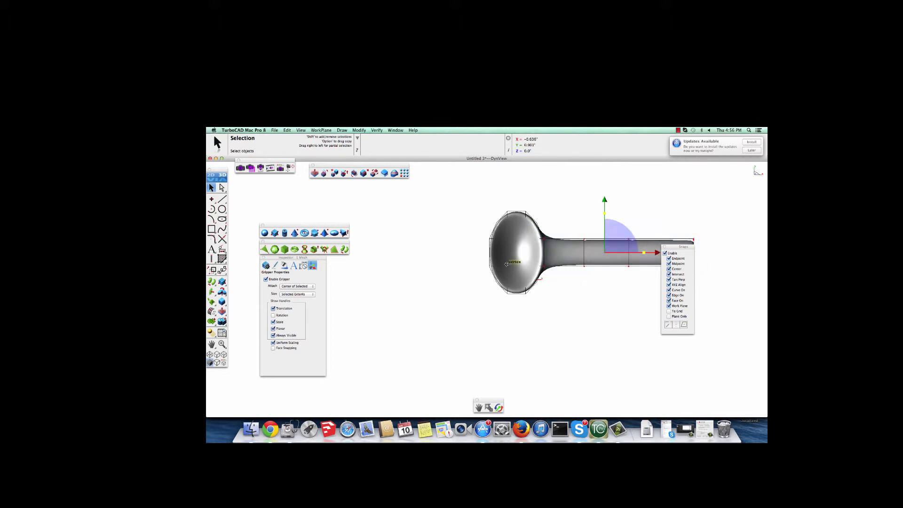
# - Try to move the selected handle vertices vertically in the front view, and undo both that move and the bowl's last deepening
pyautogui.press('super+1')
pyautogui.press('super+2')
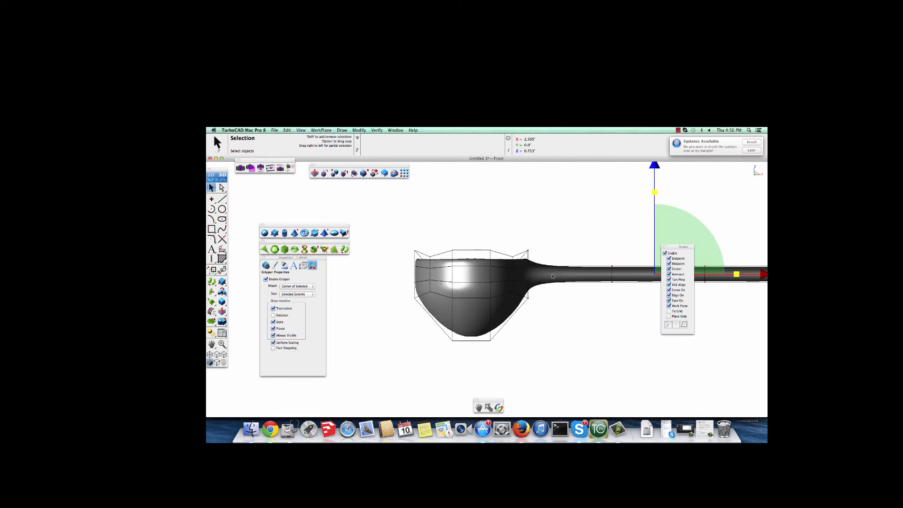
pyautogui.scroll(2, 653, 186)
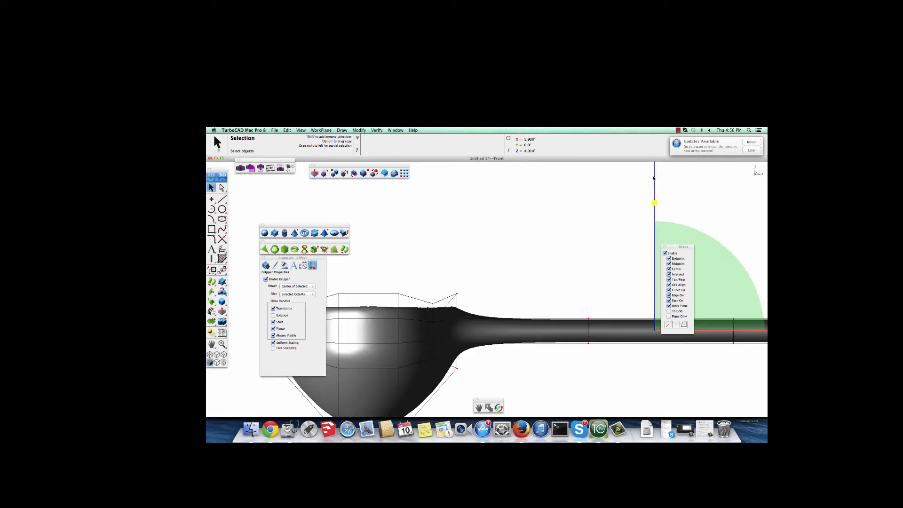
pyautogui.scroll(-3, 654, 186)
pyautogui.scroll(-3, 653, 186)
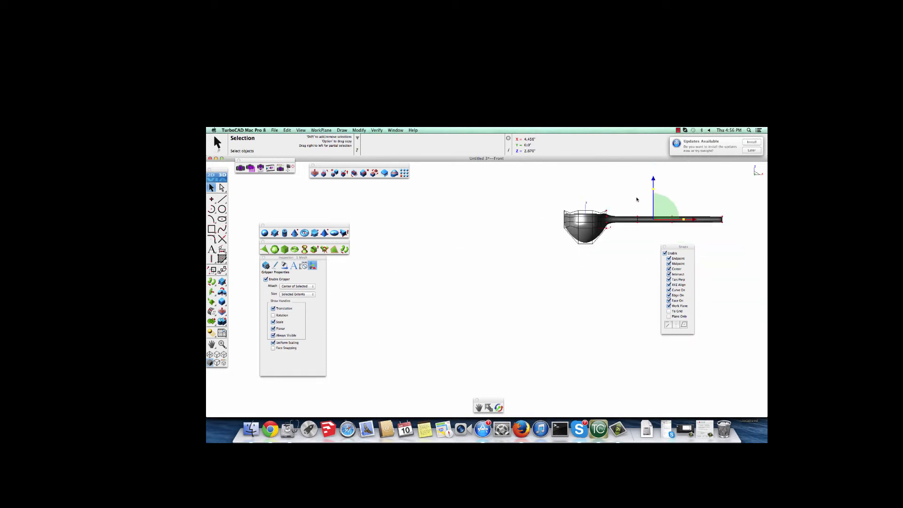
pyautogui.moveTo(633, 201); pyautogui.dragTo(481, 261, button='middle')
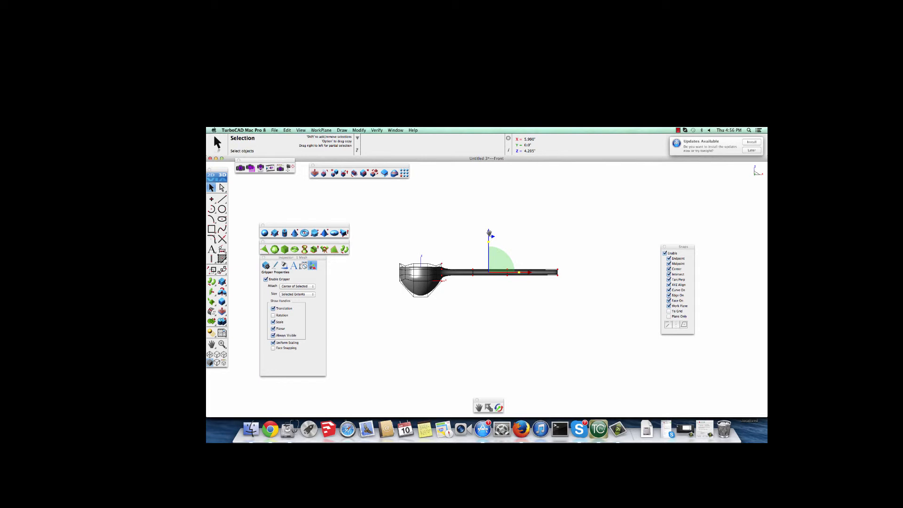
pyautogui.moveTo(489, 233)
pyautogui.mouseDown()
pyautogui.moveTo(498, 220)
pyautogui.moveTo(499, 242)
pyautogui.moveTo(501, 233)
pyautogui.mouseUp()
pyautogui.press('super+z')
pyautogui.press('super+z')
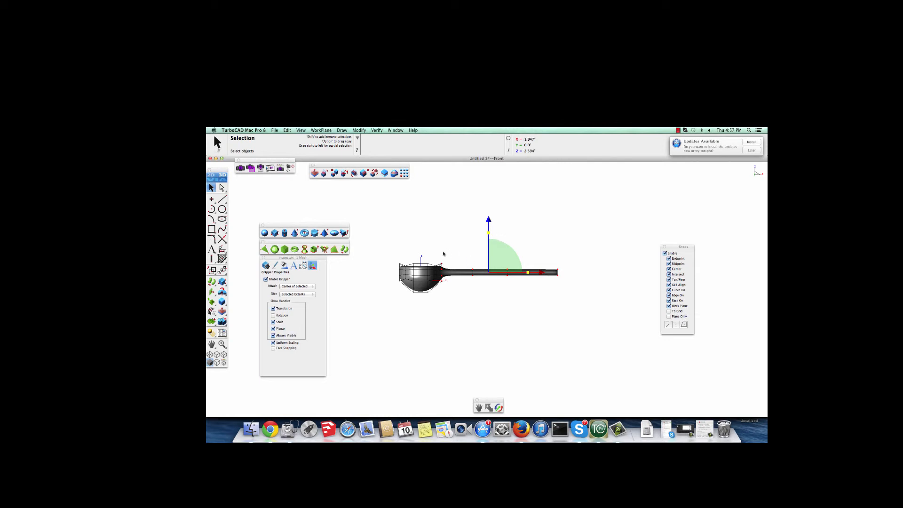
pyautogui.press('shift')
pyautogui.keyDown('shift'); pyautogui.click(445, 282); pyautogui.keyUp('shift')
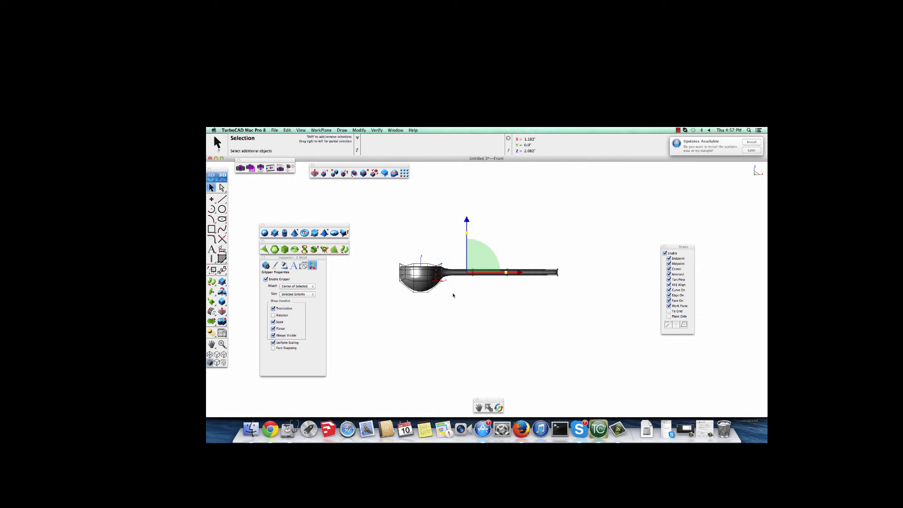
pyautogui.click(431, 228)
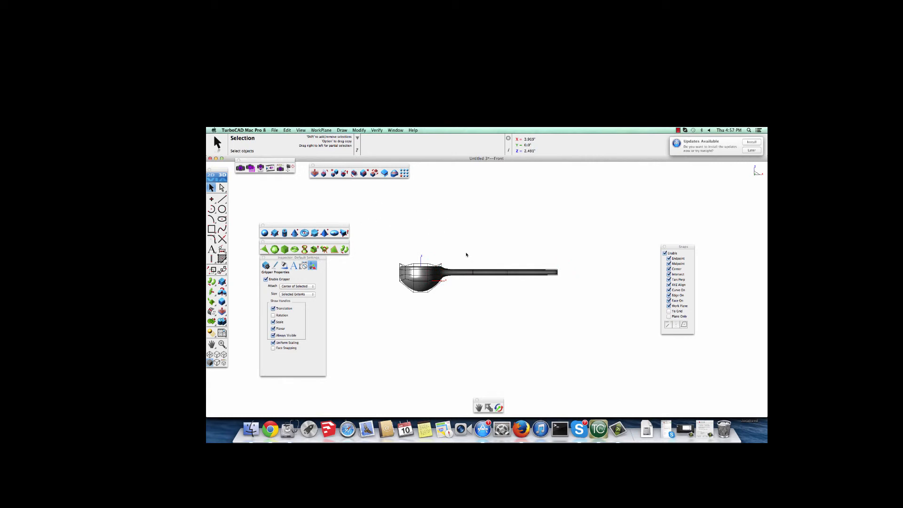
# - In the front view, select the vertices along the middle of the handle and move them up about 2.1 inches to arch it
pyautogui.moveTo(467, 257); pyautogui.dragTo(520, 290)
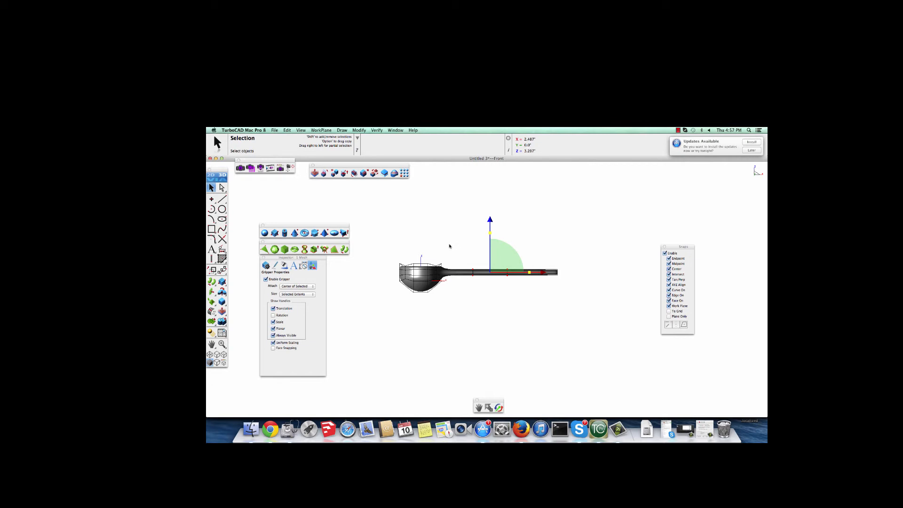
pyautogui.press('shift')
pyautogui.keyDown('shift'); pyautogui.click(454, 275); pyautogui.keyUp('shift')
pyautogui.press('super+7')
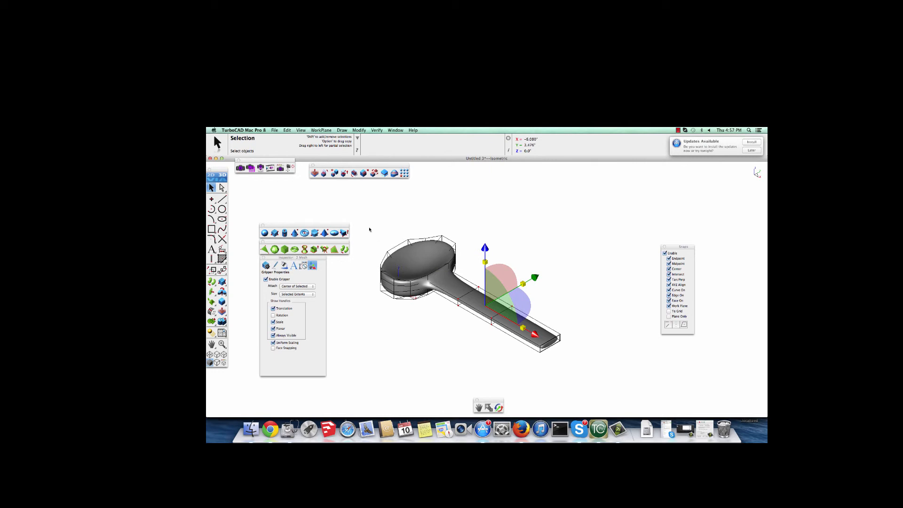
pyautogui.press('super+1')
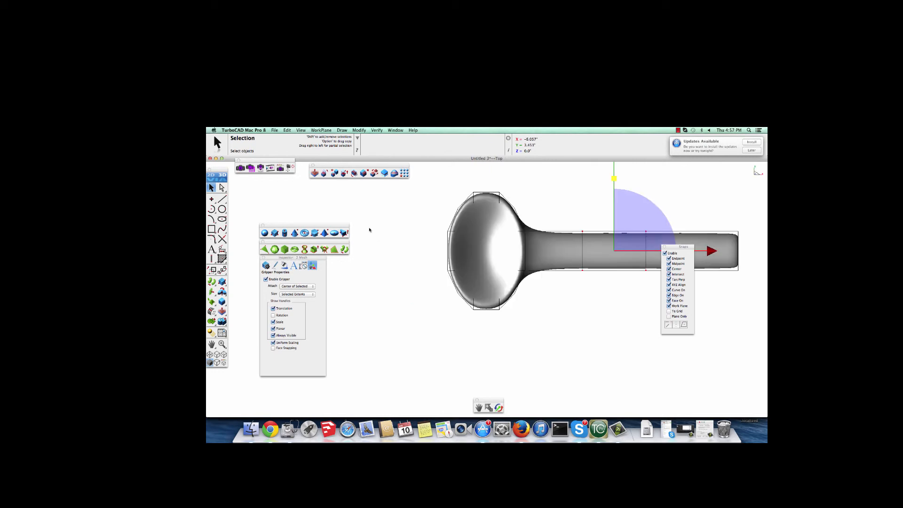
pyautogui.press('super+3')
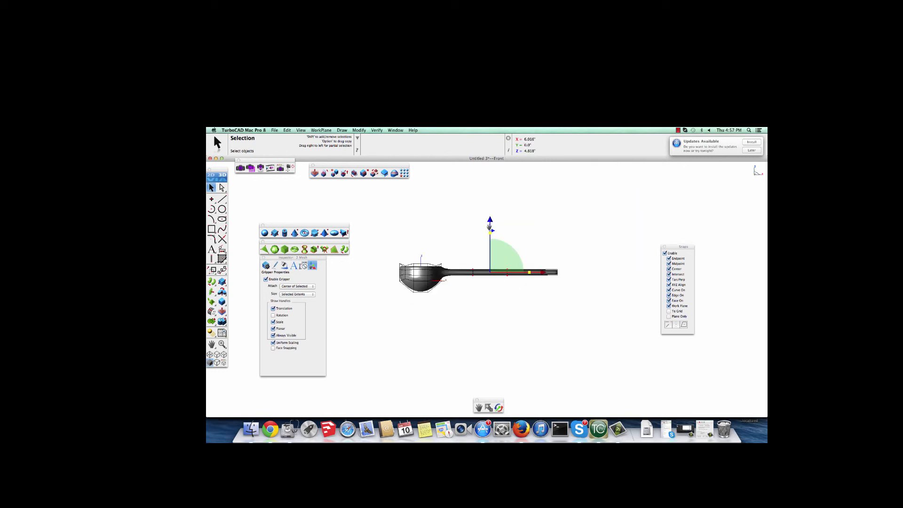
pyautogui.moveTo(490, 221); pyautogui.dragTo(490, 195)
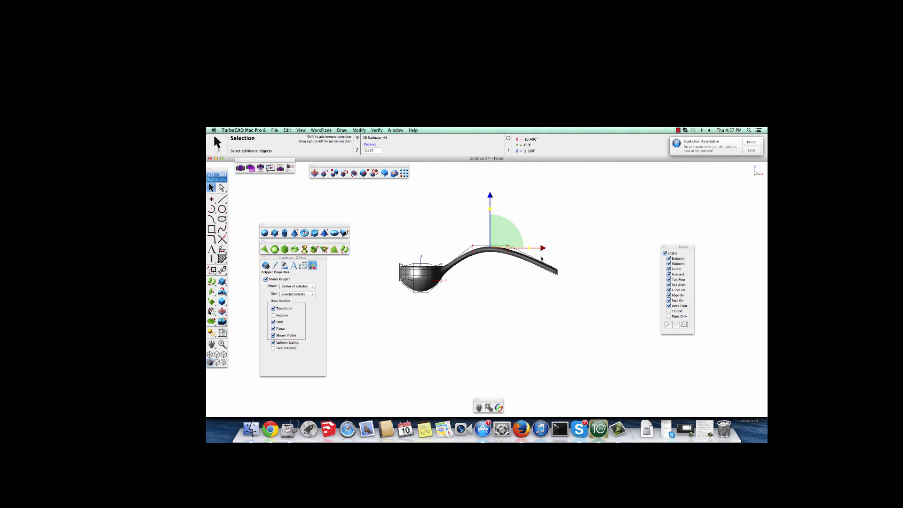
# - Add the handle tip's vertices to the selection, raise them together with the middle ones, and clear the selection
pyautogui.keyDown('shift'); pyautogui.moveTo(541, 258); pyautogui.dragTo(567, 284); pyautogui.keyUp('shift')
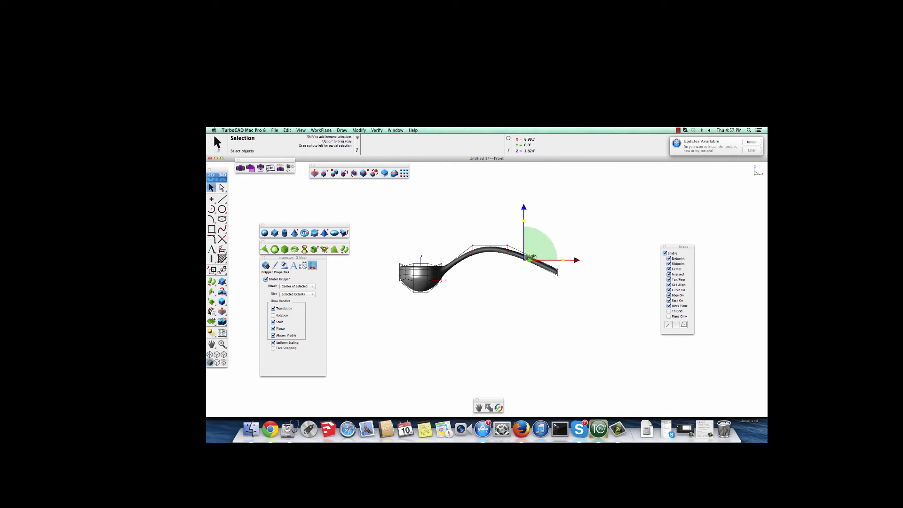
pyautogui.moveTo(520, 221); pyautogui.dragTo(525, 195)
pyautogui.click(543, 264)
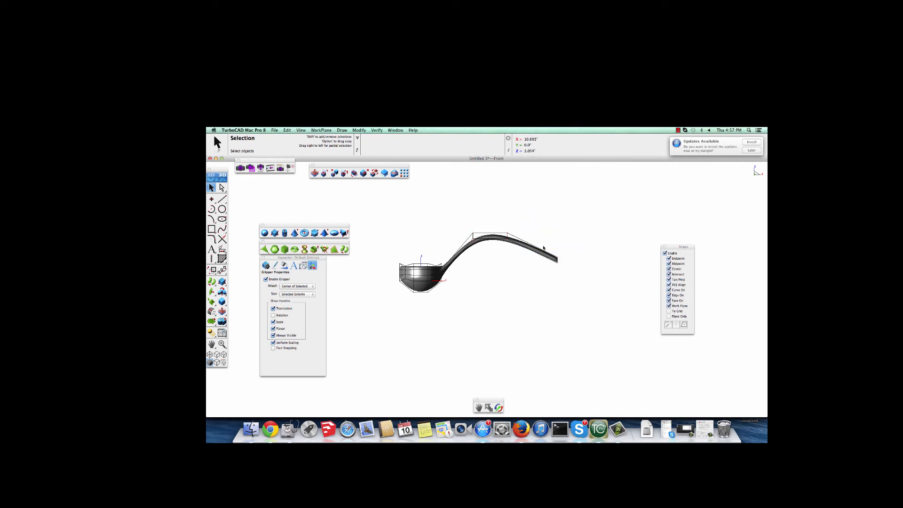
# - Select only the vertices at the handle's tip, move them up about 1.6 inches, and deselect them
pyautogui.moveTo(543, 248); pyautogui.dragTo(568, 272)
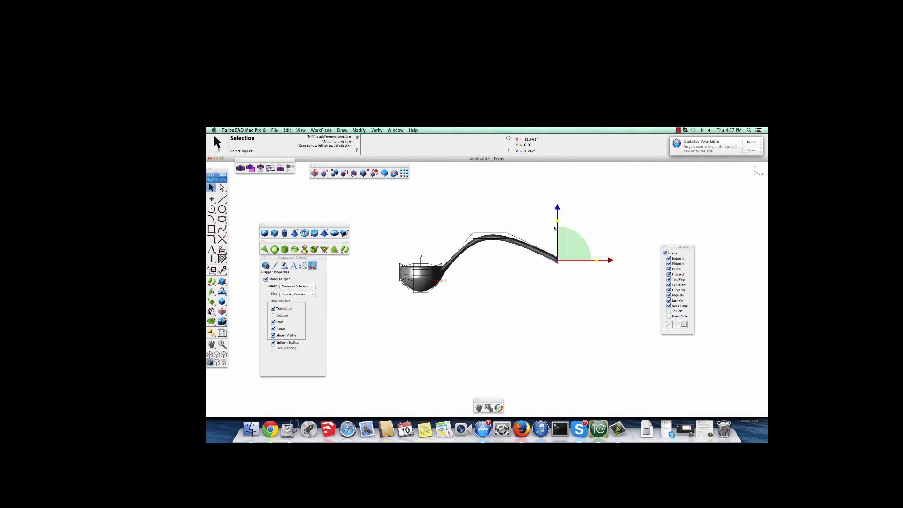
pyautogui.moveTo(557, 207); pyautogui.dragTo(558, 188)
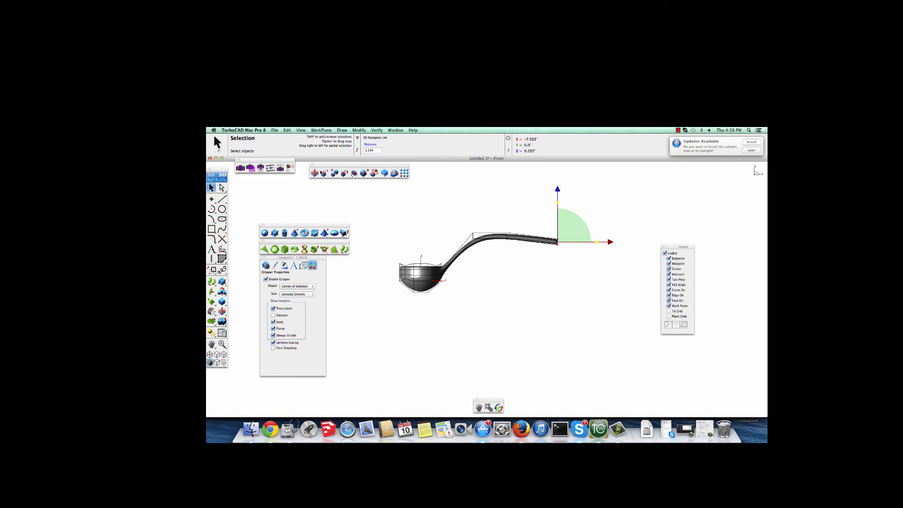
pyautogui.click(211, 189)
pyautogui.click(370, 223)
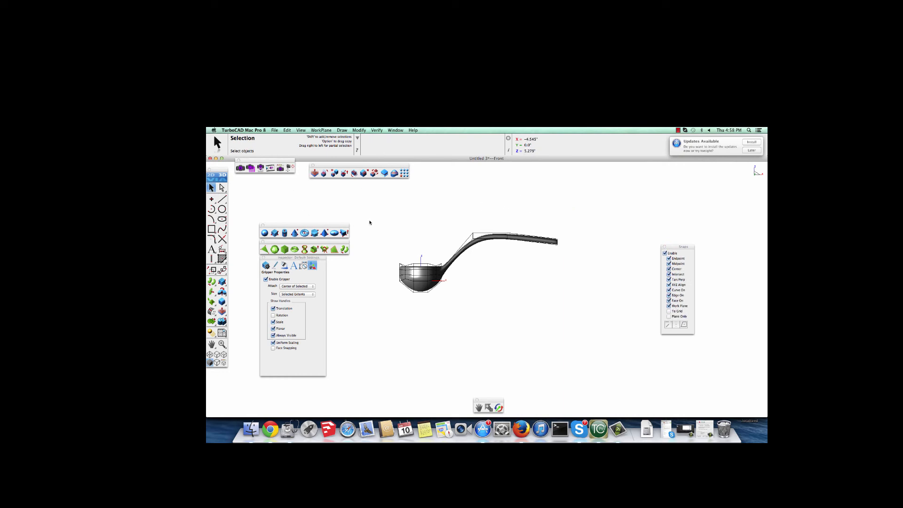
# - Render the spoon as Metal from a rotated isometric view, with anti-aliased shadows on and a drop shadow
pyautogui.press('super+7')
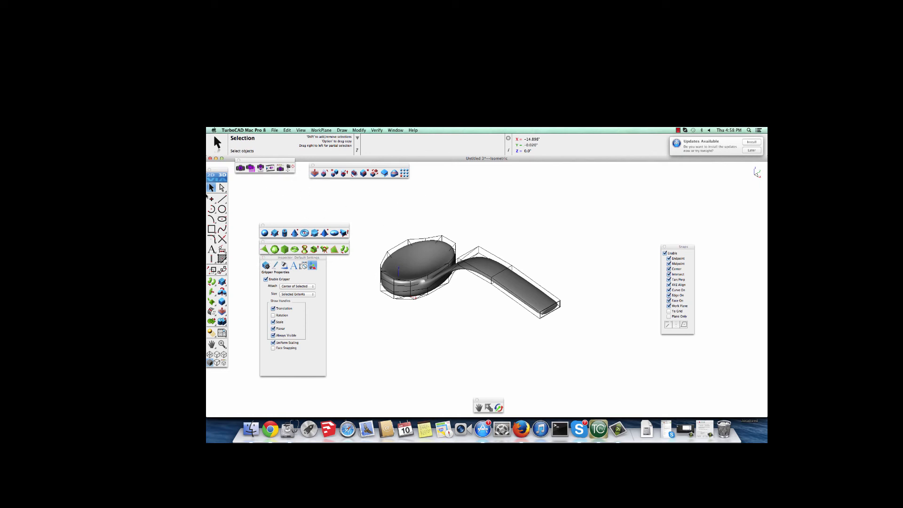
pyautogui.moveTo(401, 304); pyautogui.dragTo(447, 297, button='middle')
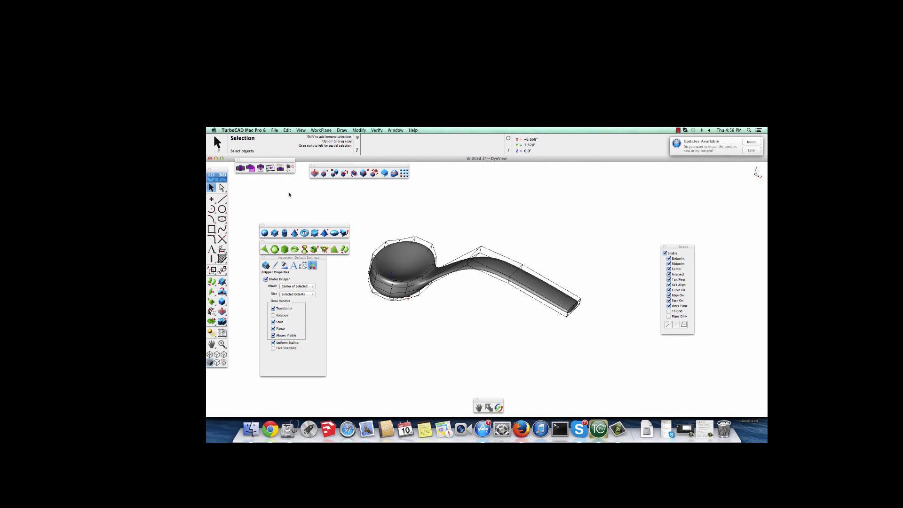
pyautogui.click(248, 169)
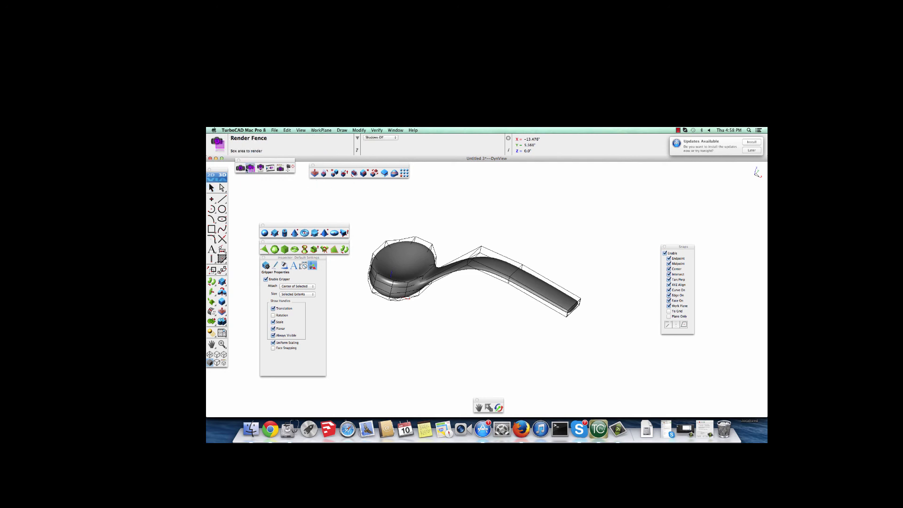
pyautogui.click(241, 168)
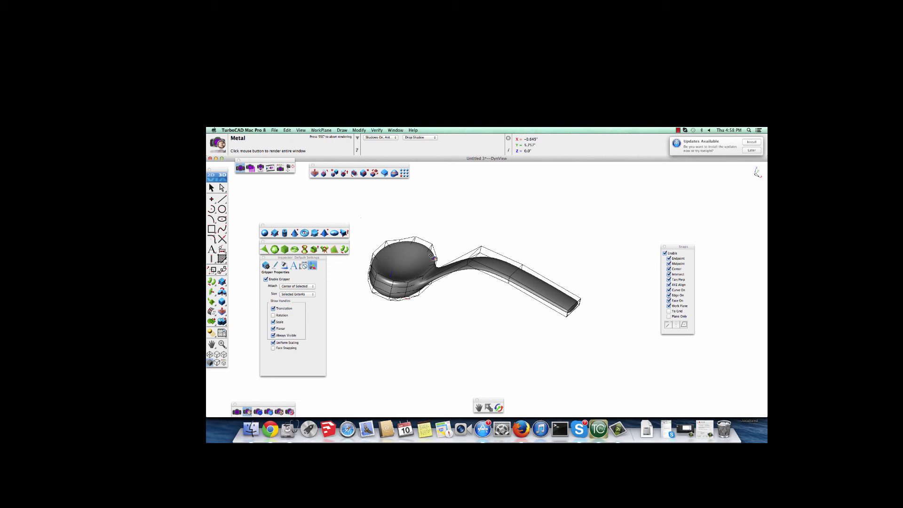
pyautogui.click(591, 354)
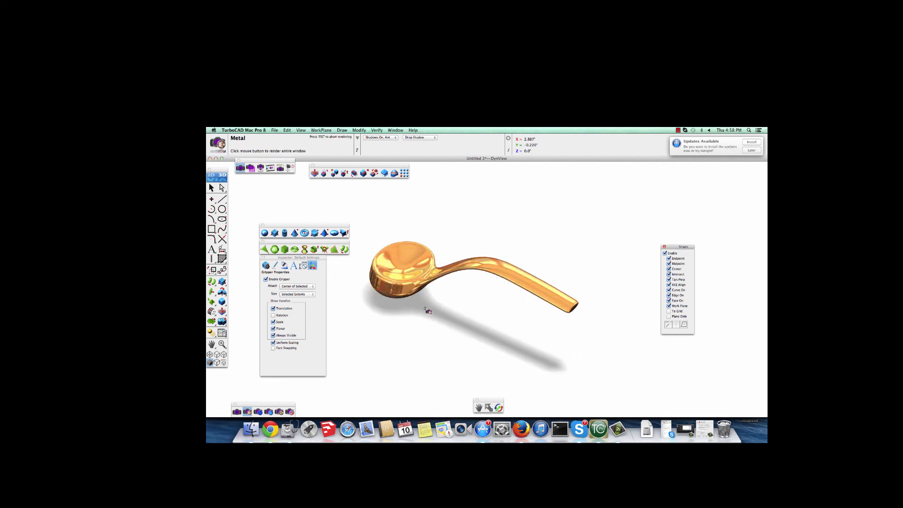
pyautogui.click(392, 138)
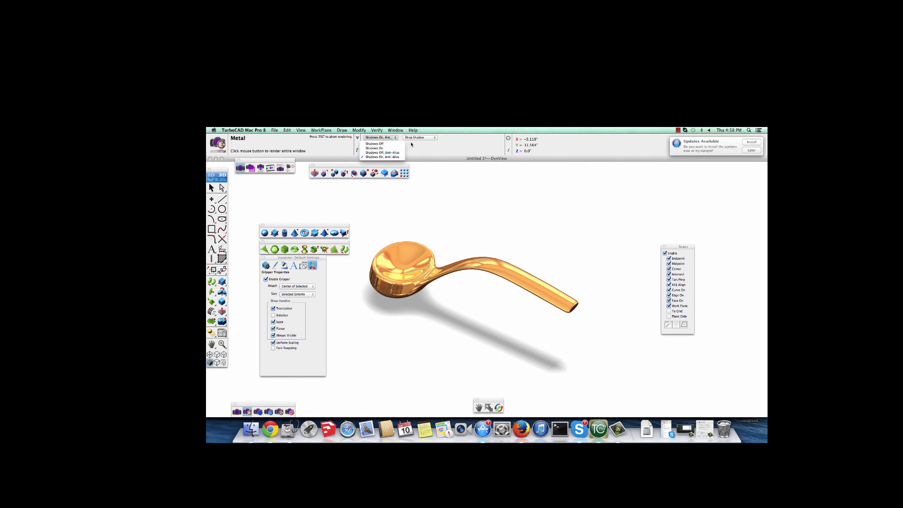
pyautogui.click(394, 157)
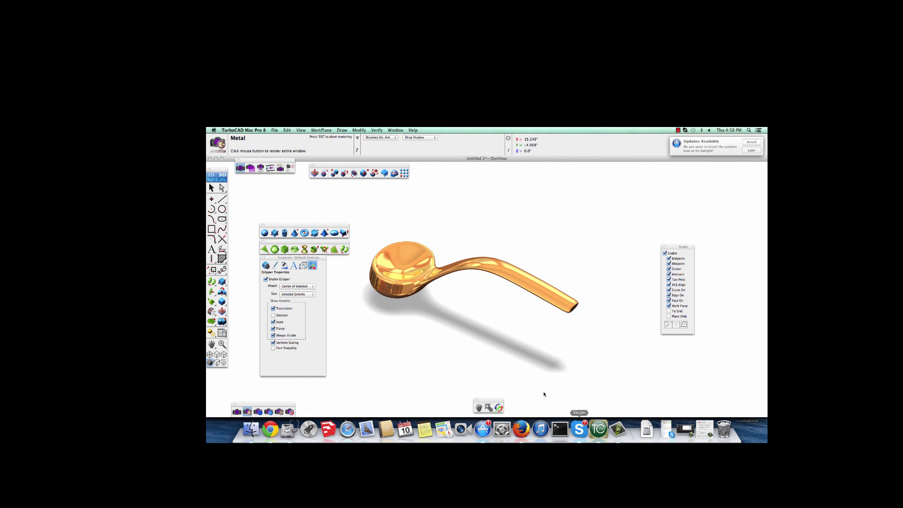
pyautogui.click(618, 429)
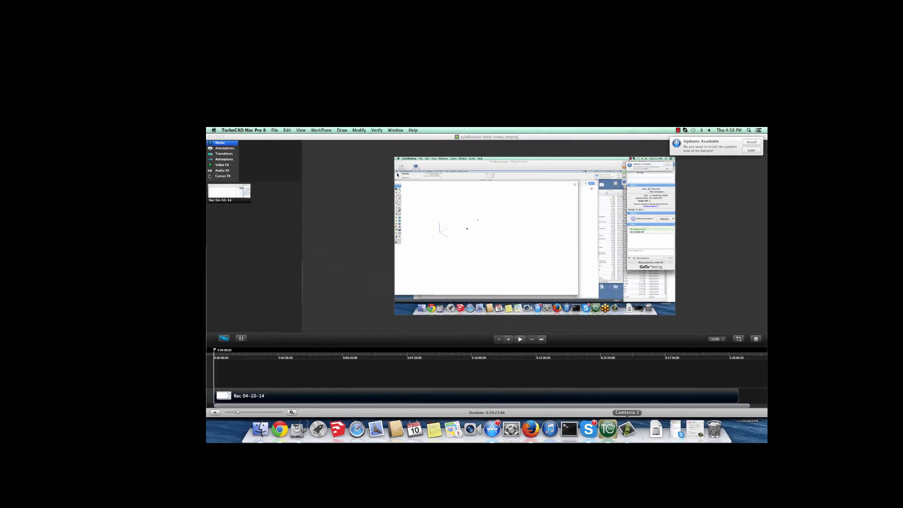
pyautogui.click(254, 130)
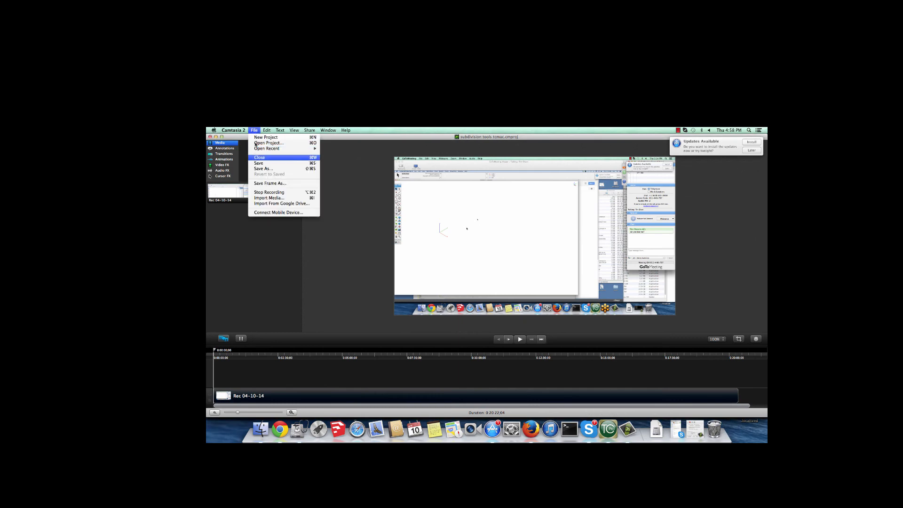